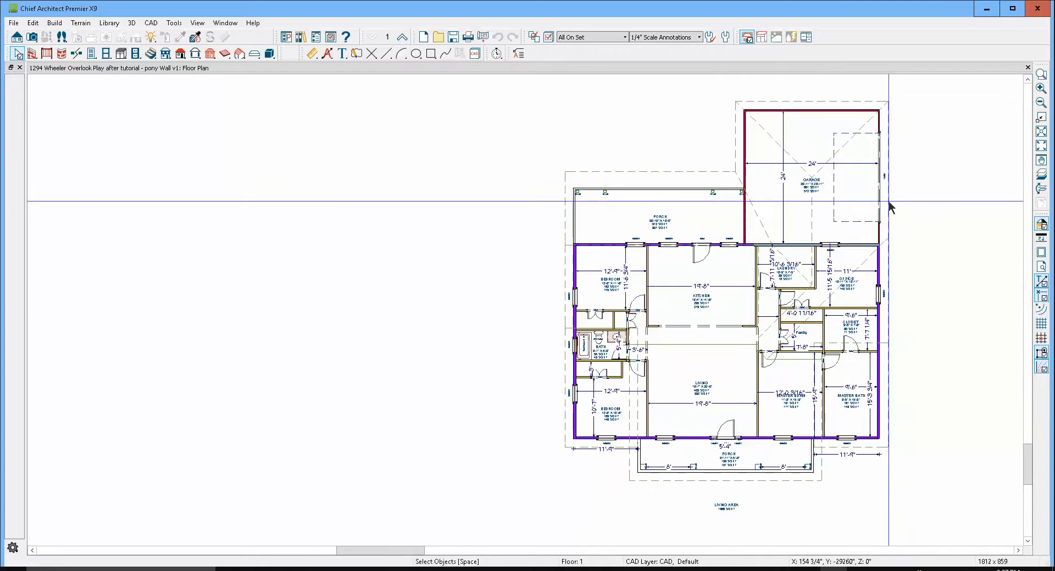
Step: Create a perspective full overview of the house from the floor plan
{"action": "scroll", "coordinate": [880, 176], "scroll_direction": "up", "scroll_amount": 1}
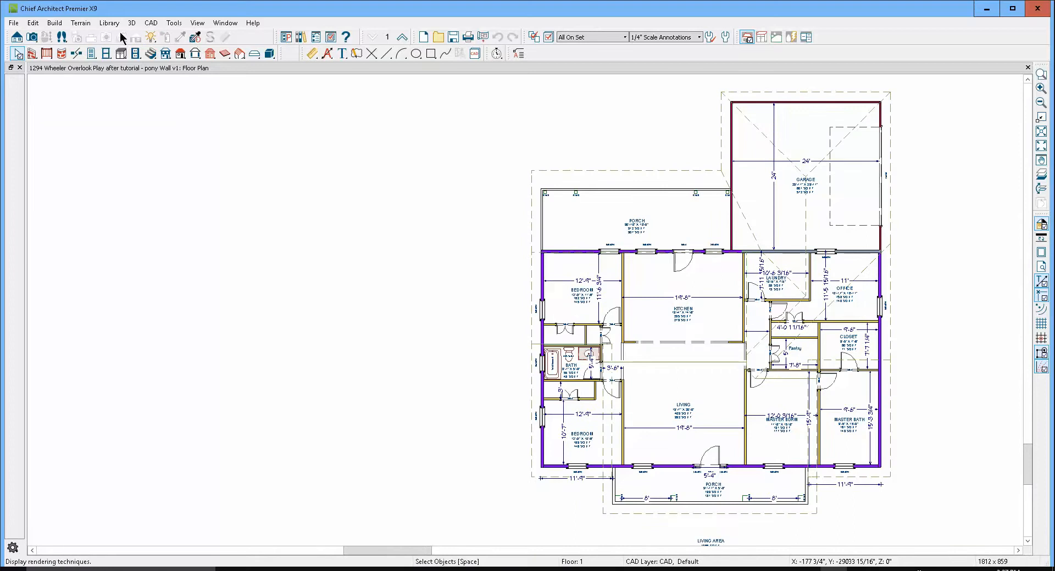
{"action": "left_click", "coordinate": [32, 36]}
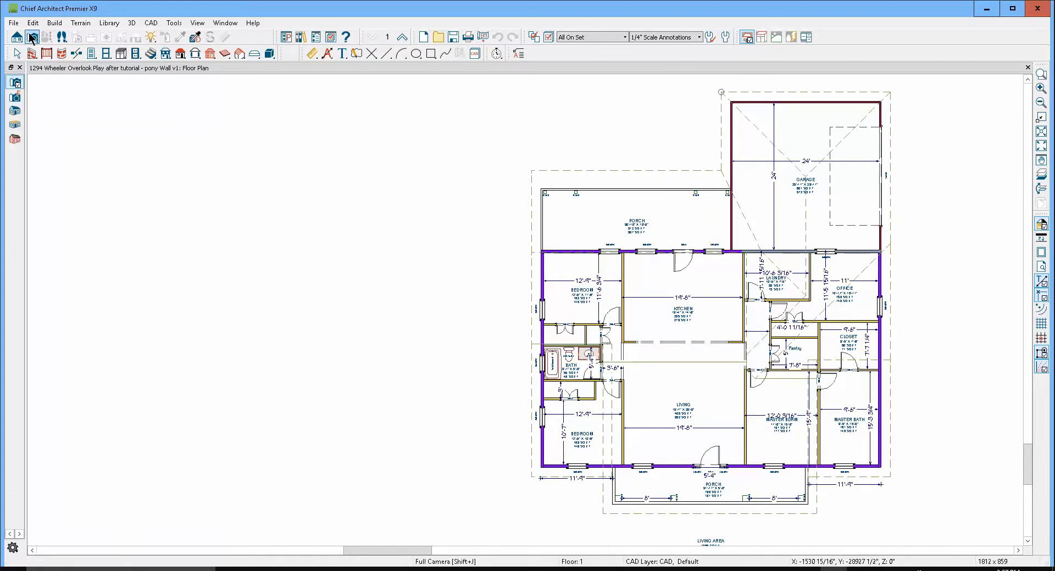
{"action": "left_click", "coordinate": [16, 113]}
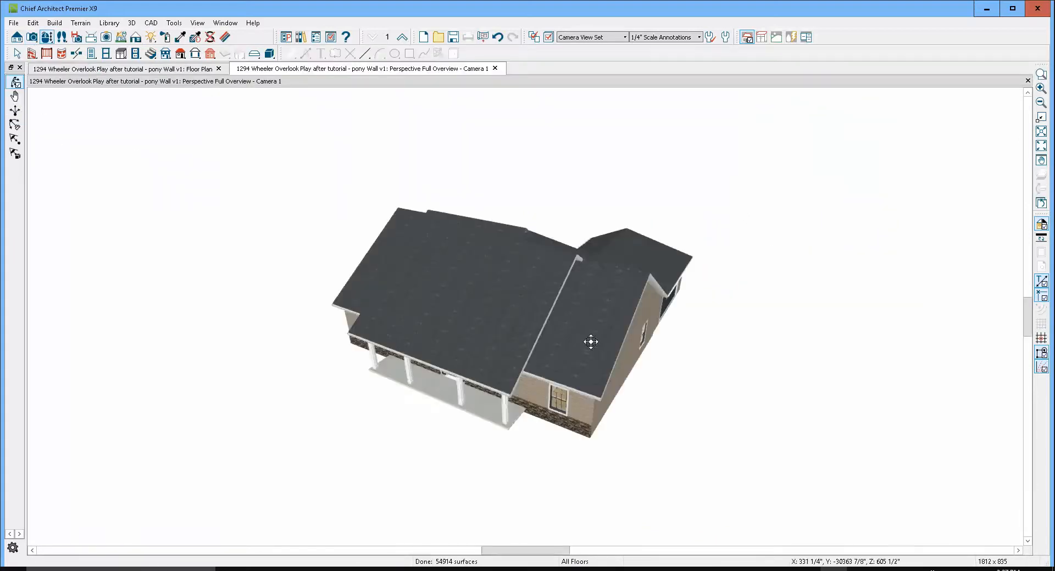
Step: Examine the roof from several sides, including the narrow strip of garage roof plane running up into the main roof
{"action": "left_click_drag", "start_coordinate": [591, 343], "coordinate": [389, 384]}
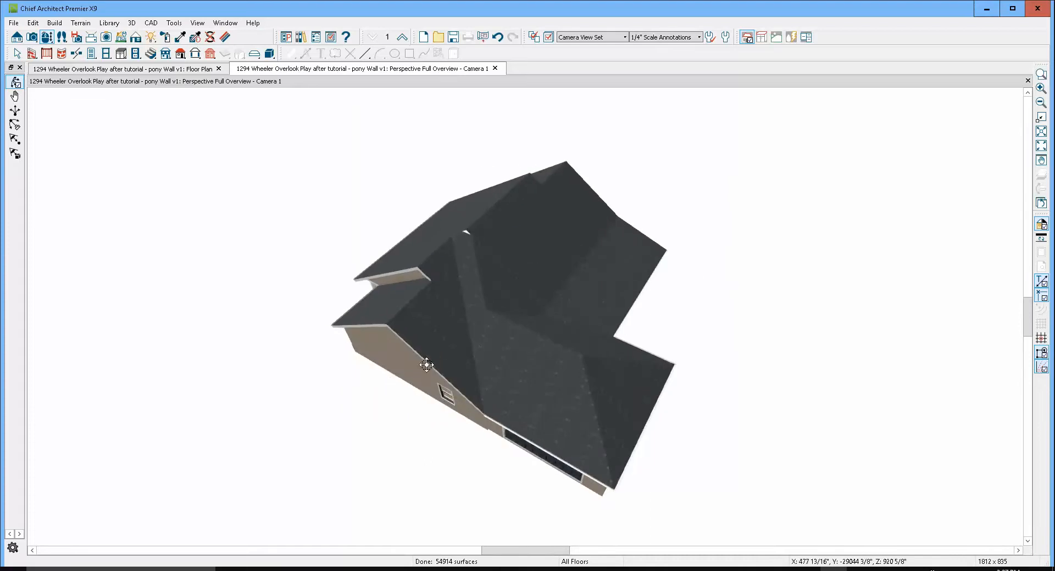
{"action": "key", "text": "space"}
{"action": "left_click", "coordinate": [467, 282]}
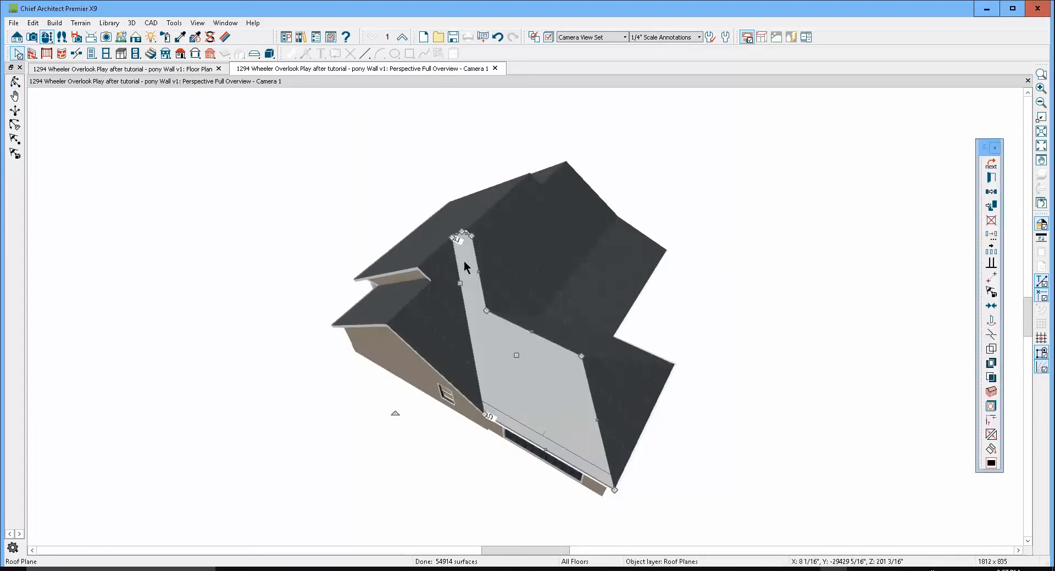
{"action": "key", "text": "Escape"}
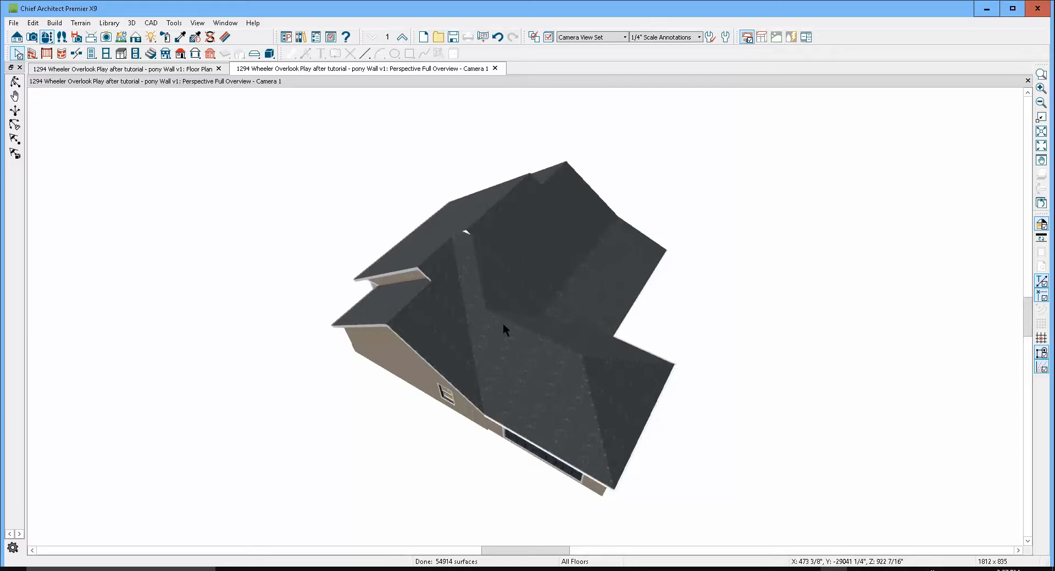
{"action": "left_click", "coordinate": [15, 82]}
{"action": "left_click_drag", "start_coordinate": [542, 306], "coordinate": [235, 261]}
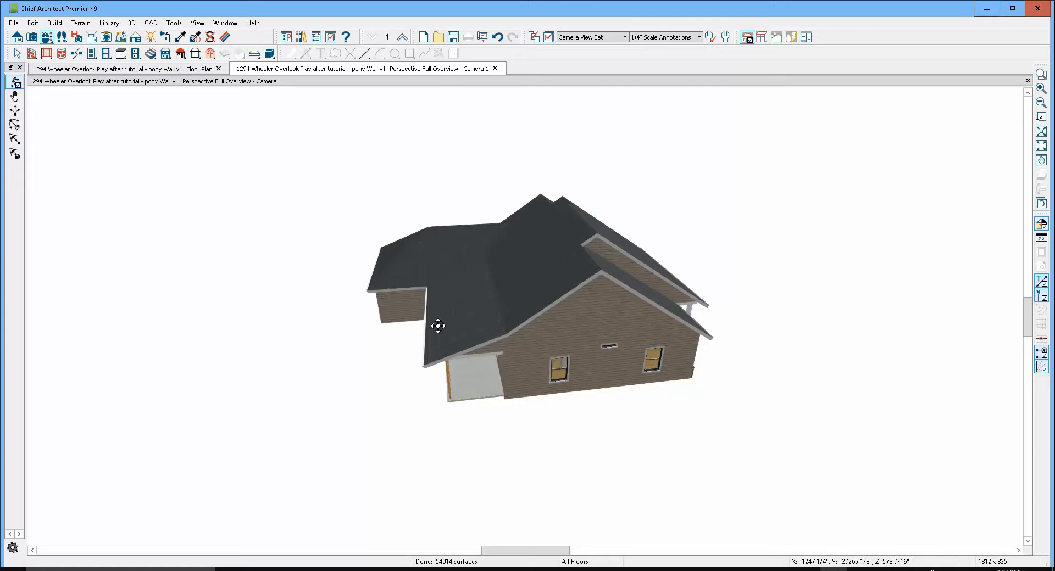
{"action": "left_click_drag", "start_coordinate": [438, 326], "coordinate": [745, 318]}
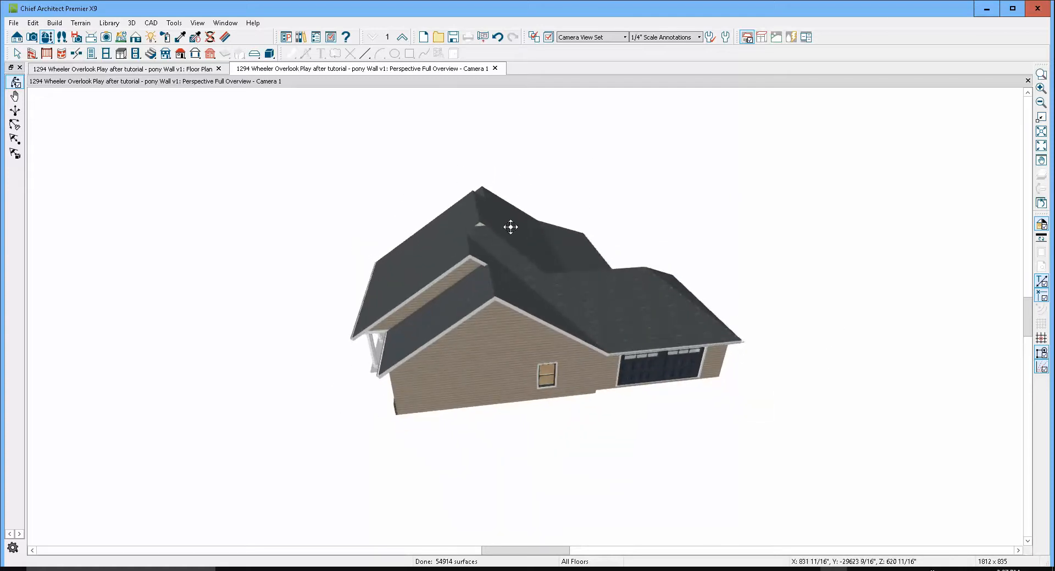
Step: Pull the three upper corners of the garage-door-side roof plane back to the inner end of the garage ridge, removing the narrow strip
{"action": "scroll", "coordinate": [536, 281], "scroll_direction": "up", "scroll_amount": 2}
{"action": "key", "text": "space"}
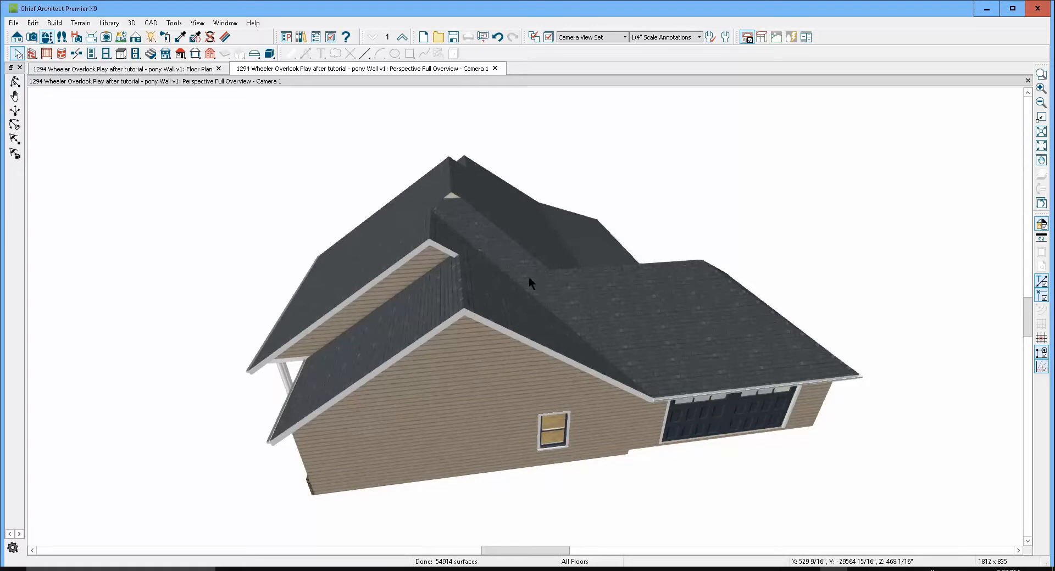
{"action": "left_click", "coordinate": [496, 242]}
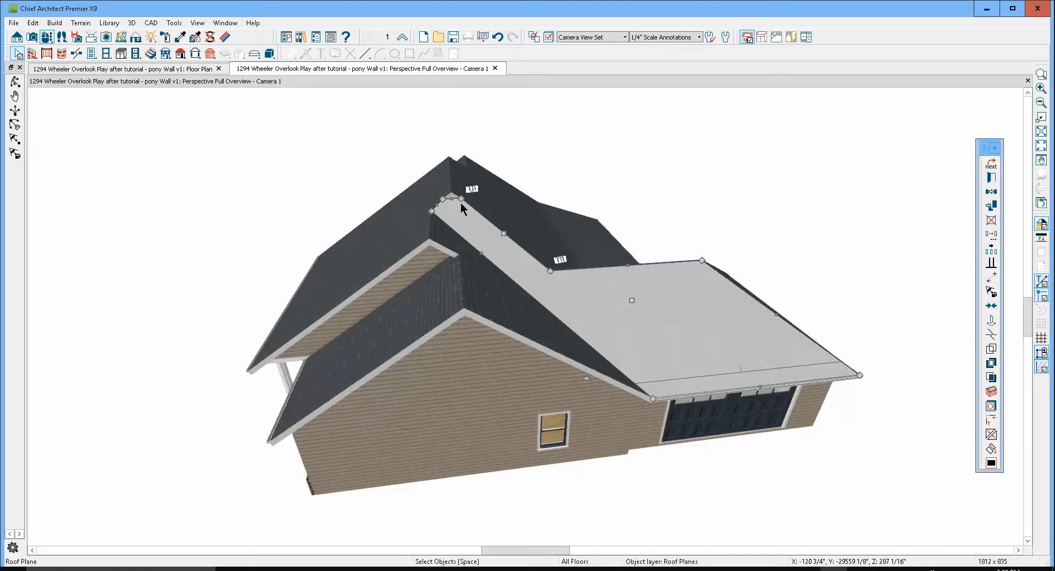
{"action": "left_click_drag", "start_coordinate": [461, 200], "coordinate": [547, 266]}
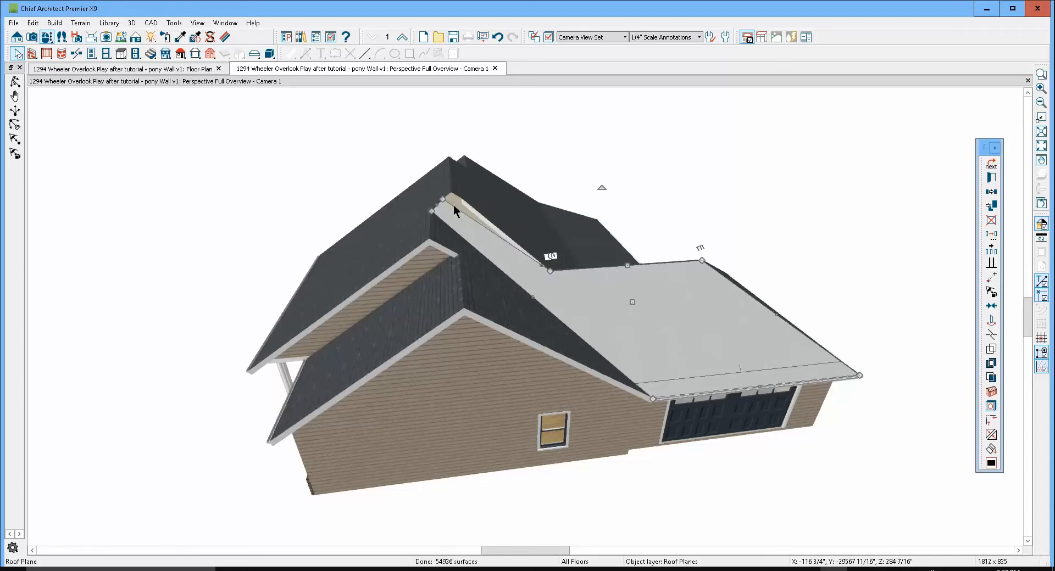
{"action": "left_click_drag", "start_coordinate": [458, 204], "coordinate": [549, 271]}
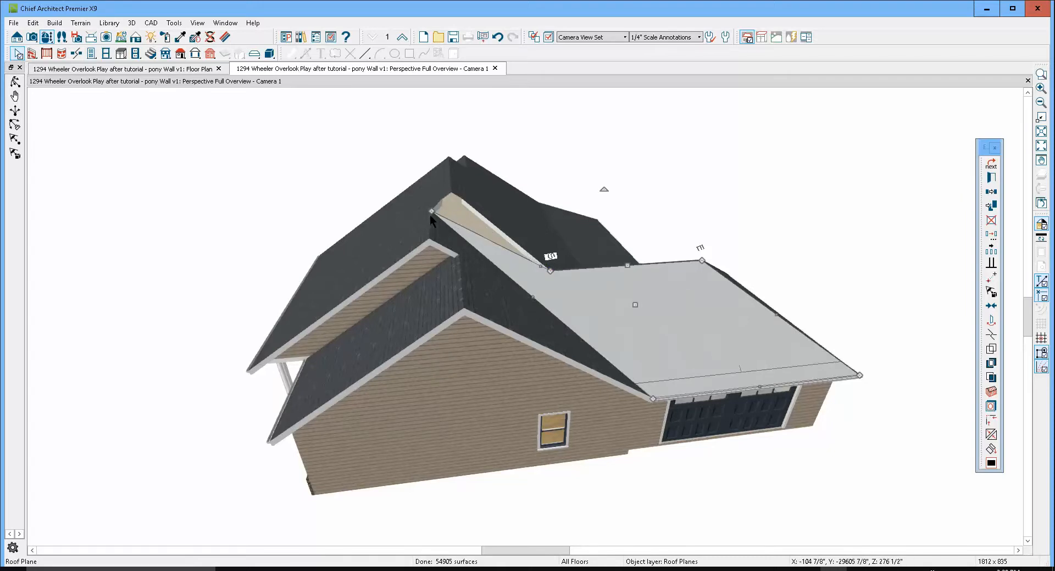
{"action": "left_click_drag", "start_coordinate": [430, 215], "coordinate": [548, 272]}
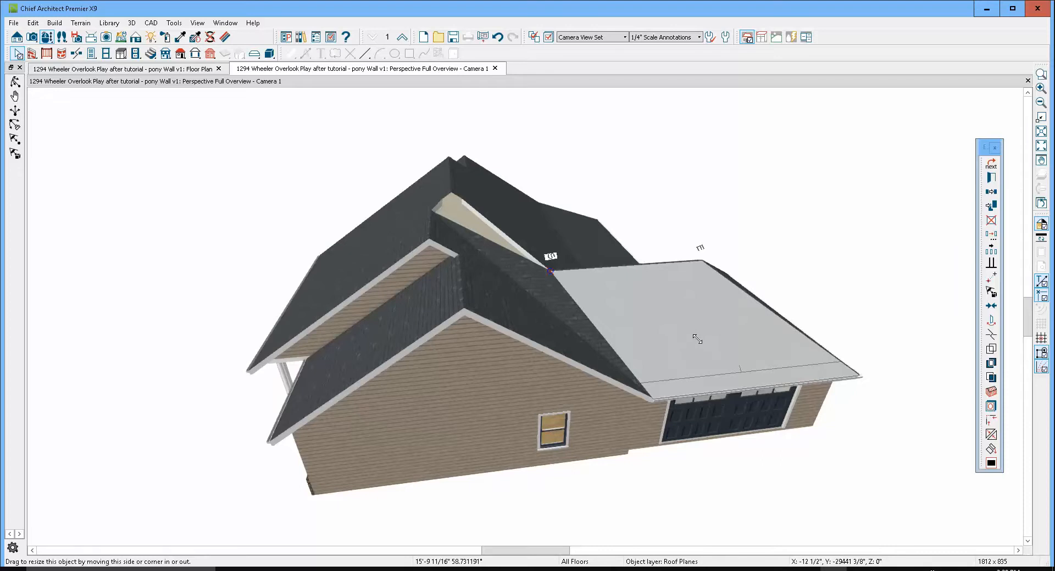
{"action": "key", "text": "Escape"}
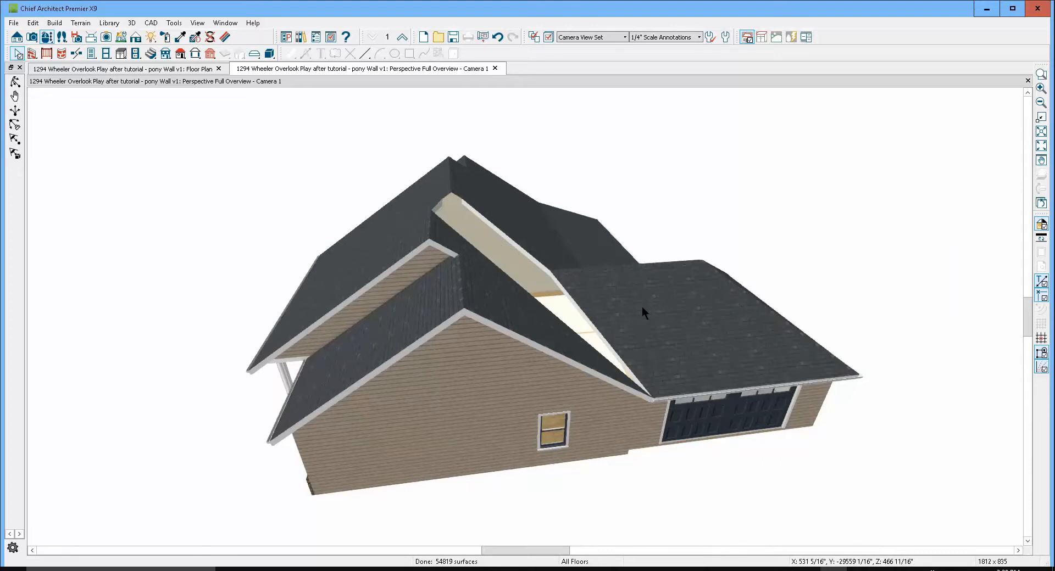
Step: Join the inner edge of the garage-door-side roof plane to the adjoining slope of the side gable roof
{"action": "left_click", "coordinate": [611, 322]}
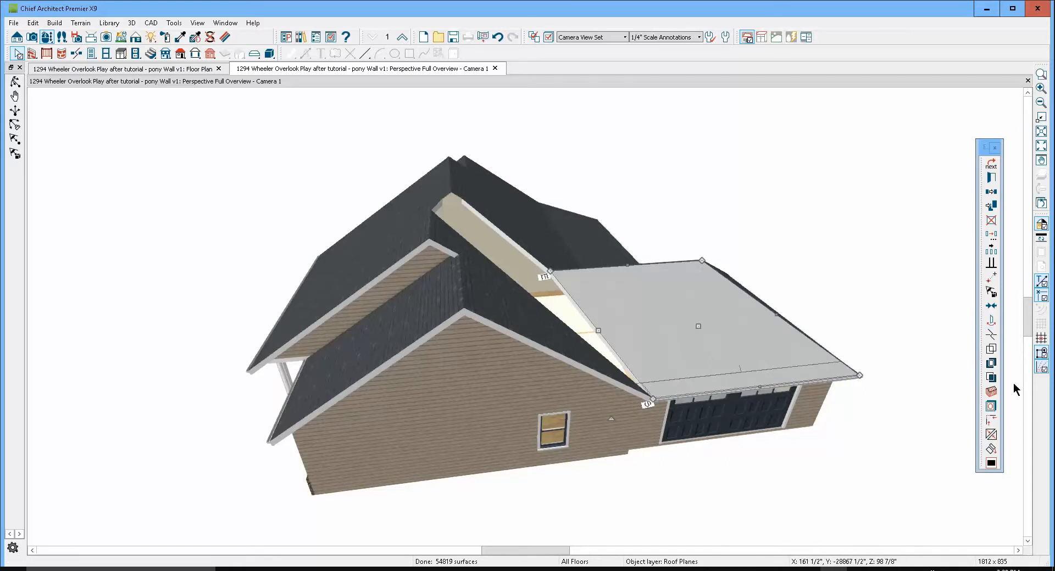
{"action": "left_click", "coordinate": [991, 434]}
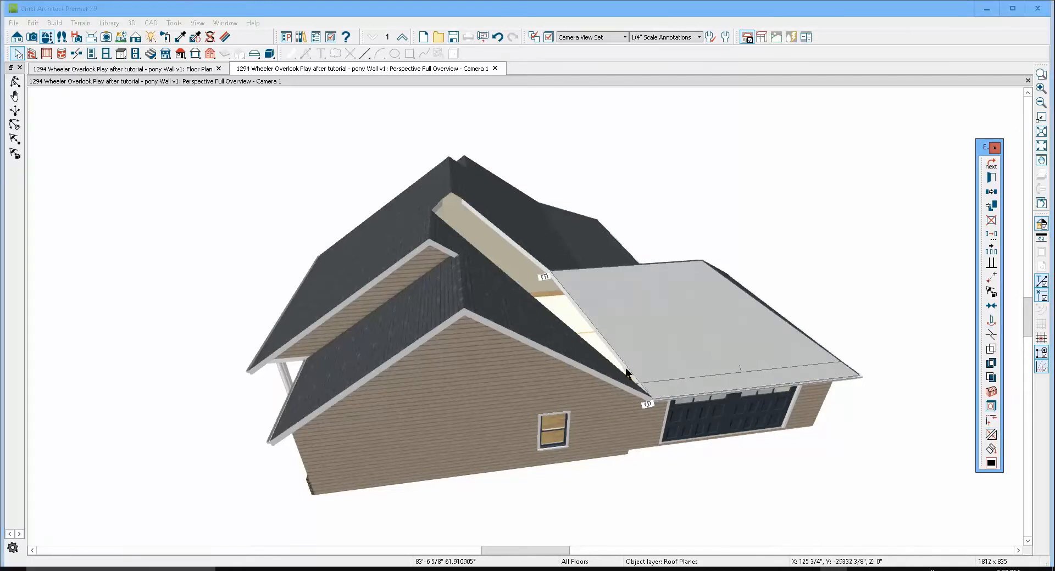
{"action": "left_click", "coordinate": [586, 353]}
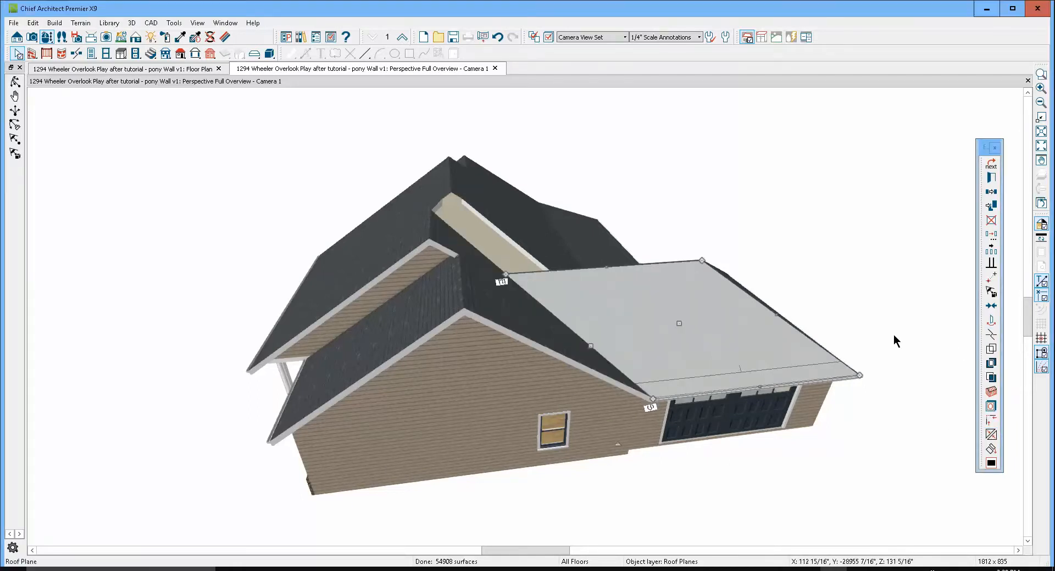
{"action": "left_click", "coordinate": [694, 214]}
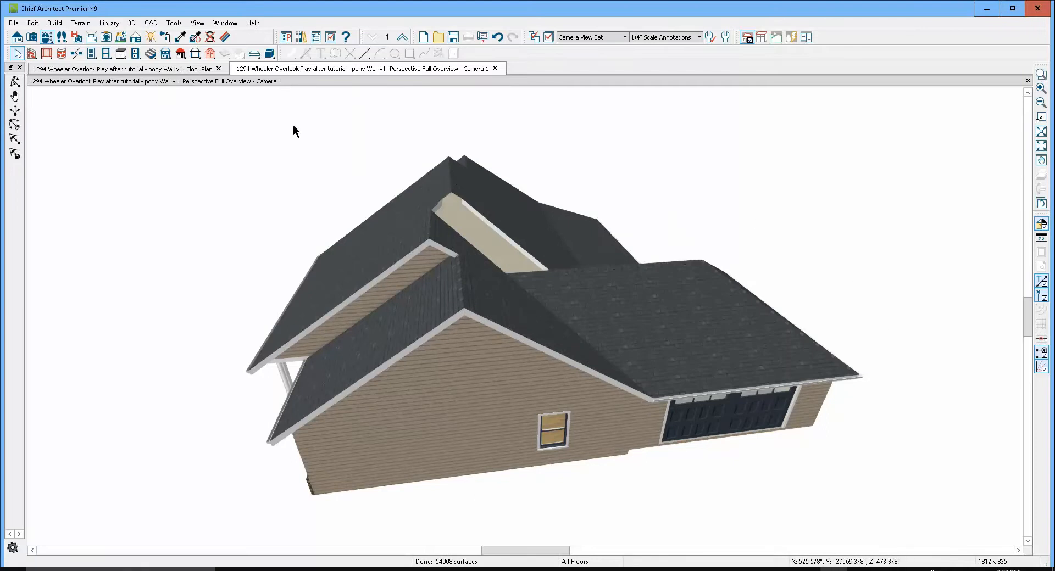
Step: Break the side gable slope's diagonal edge at the garage ridge end and pull its upper corner down along the main roof
{"action": "left_click", "coordinate": [15, 82]}
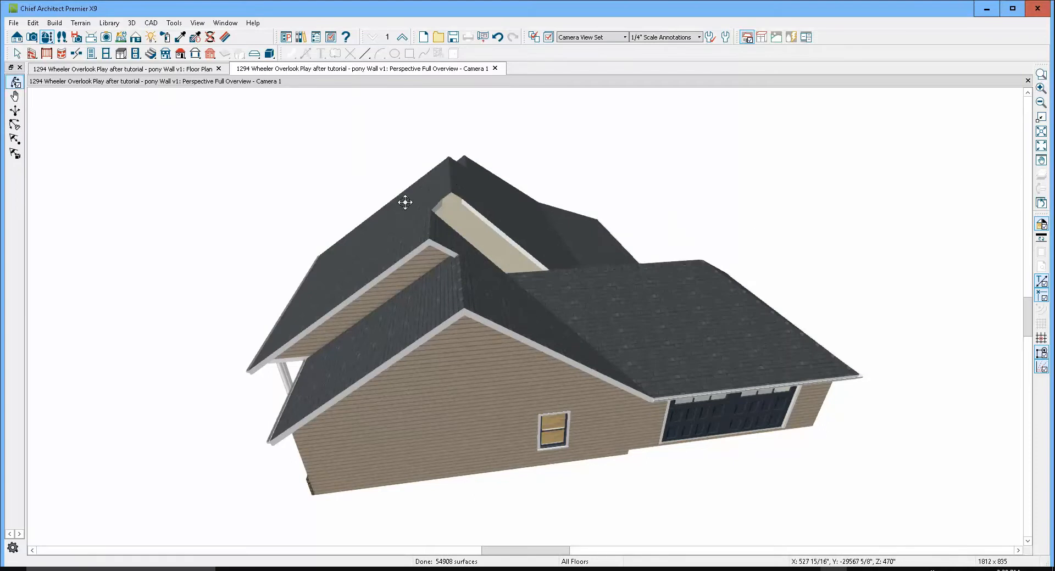
{"action": "left_click_drag", "start_coordinate": [374, 199], "coordinate": [381, 290]}
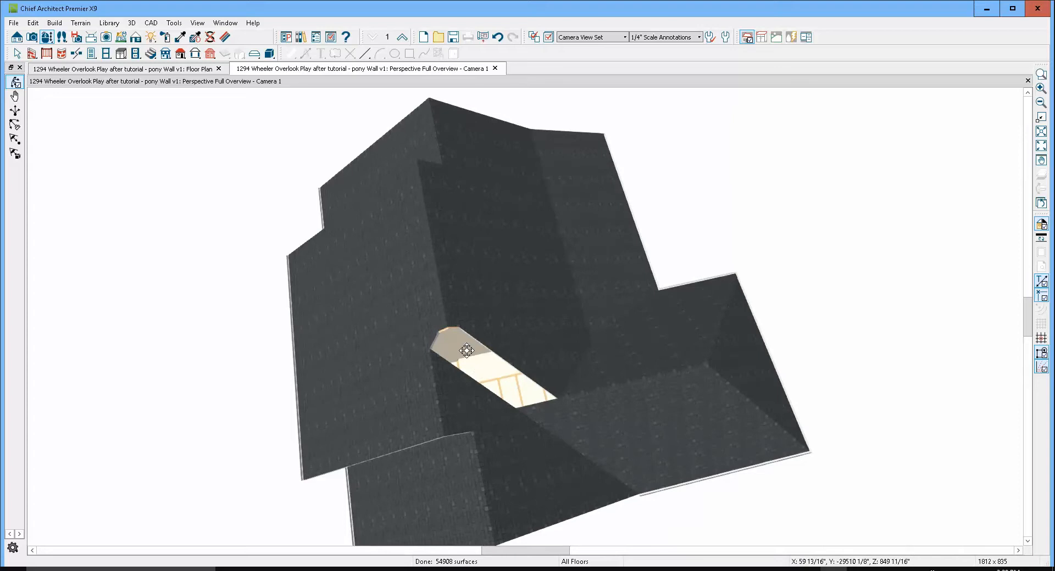
{"action": "scroll", "coordinate": [465, 358], "scroll_direction": "up", "scroll_amount": 2}
{"action": "key", "text": "space"}
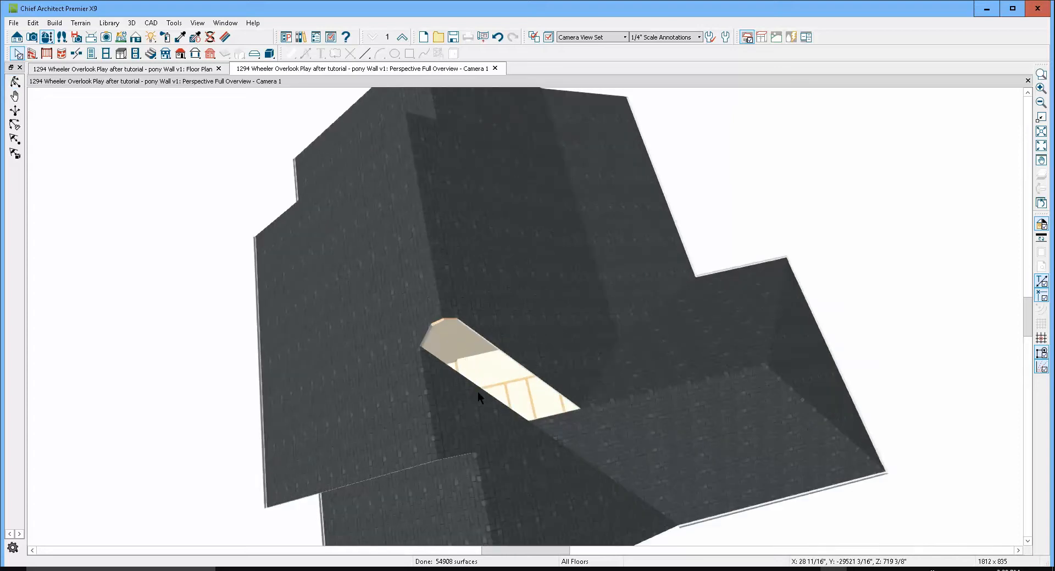
{"action": "left_click", "coordinate": [489, 400]}
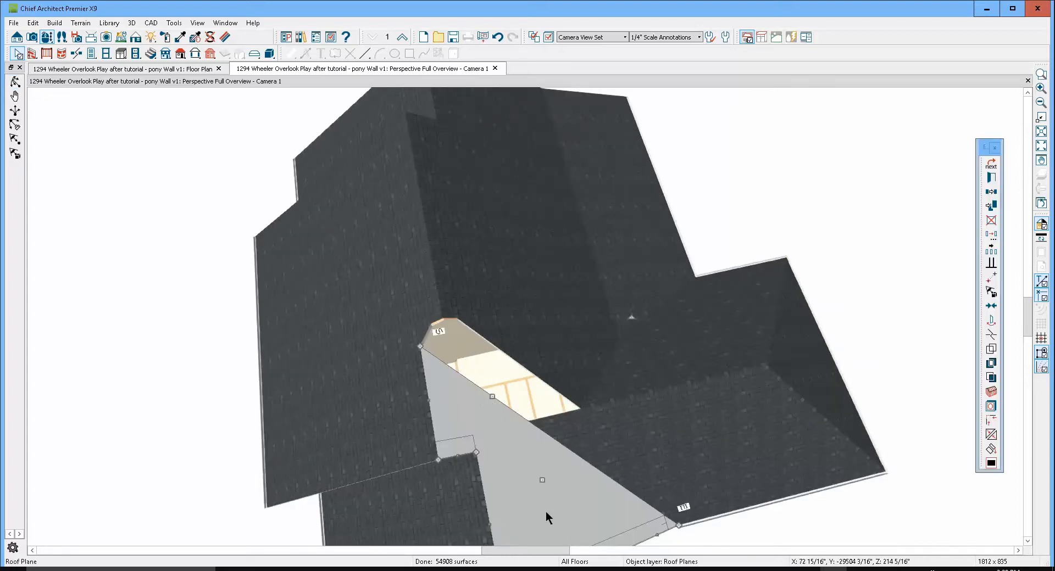
{"action": "left_click", "coordinate": [992, 337]}
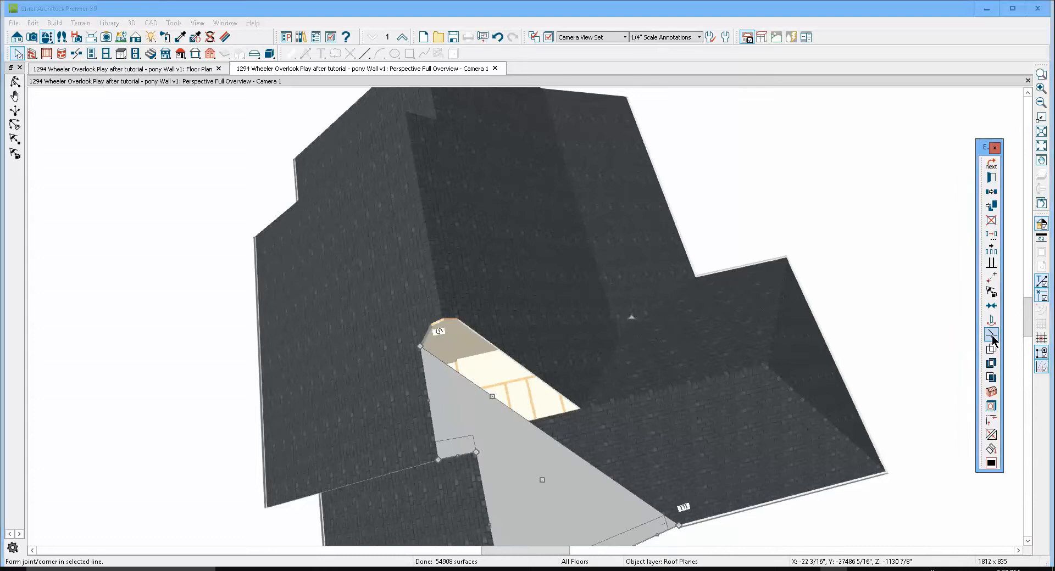
{"action": "left_click", "coordinate": [529, 424]}
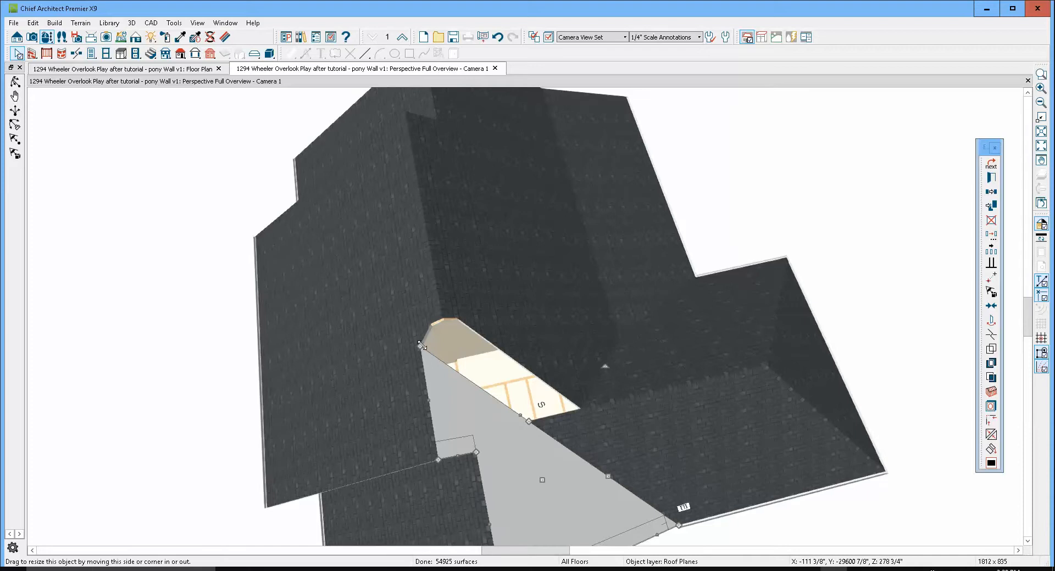
{"action": "left_click_drag", "start_coordinate": [421, 346], "coordinate": [438, 439]}
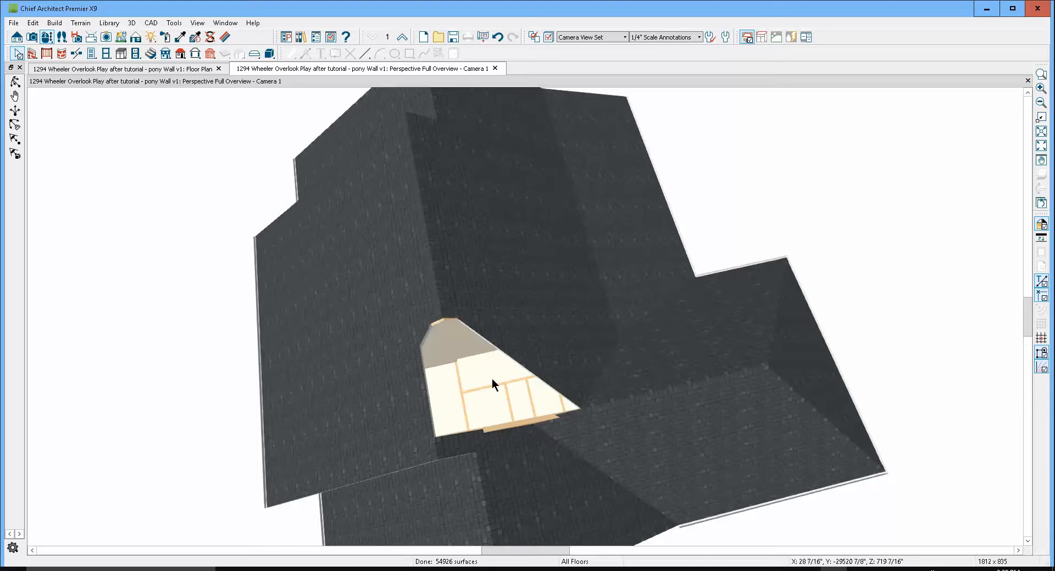
Step: Check which roof planes border the far side of the roof opening
{"action": "left_click", "coordinate": [521, 357]}
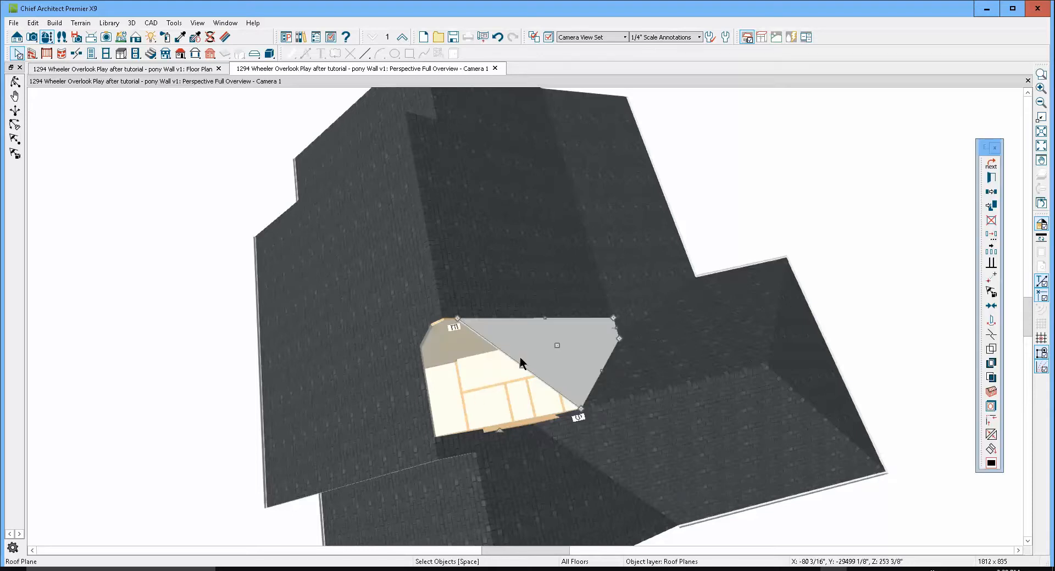
{"action": "key", "text": "Escape"}
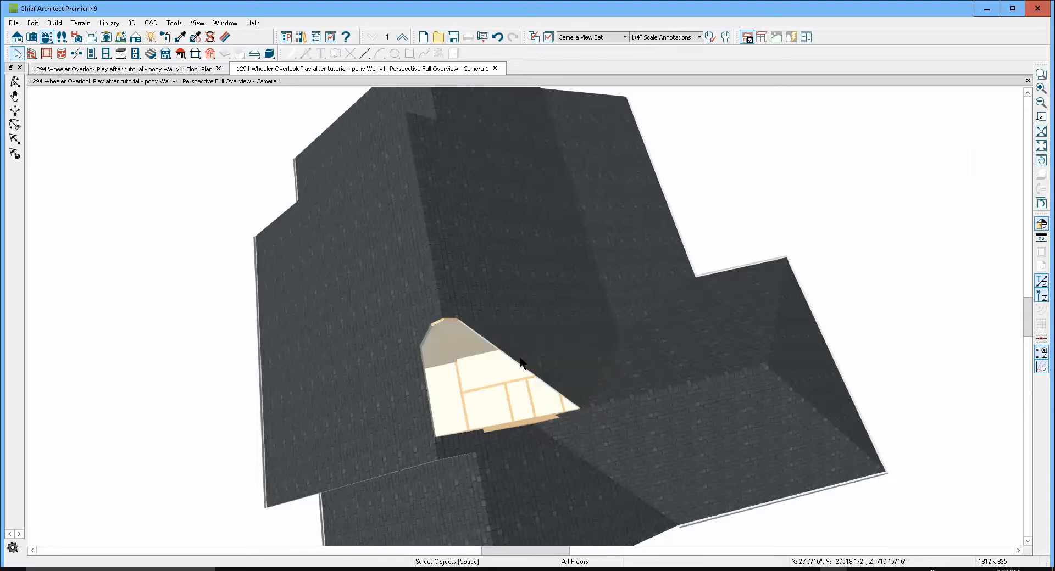
{"action": "left_click", "coordinate": [494, 269]}
{"action": "key", "text": "Escape"}
{"action": "left_click", "coordinate": [533, 354]}
{"action": "key", "text": "Escape"}
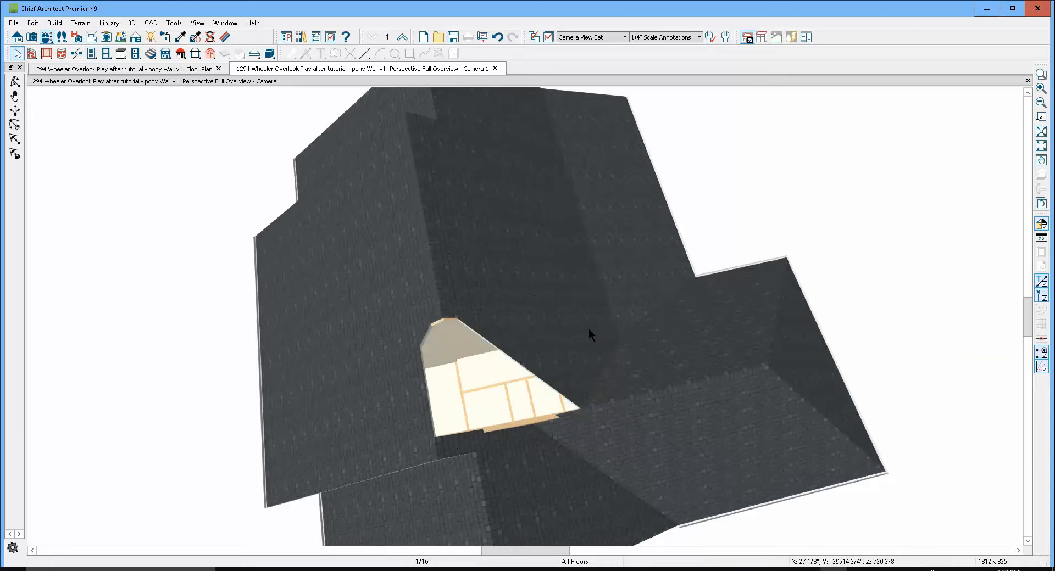
Step: Turn off color display in the perspective overview
{"action": "left_click", "coordinate": [1042, 223]}
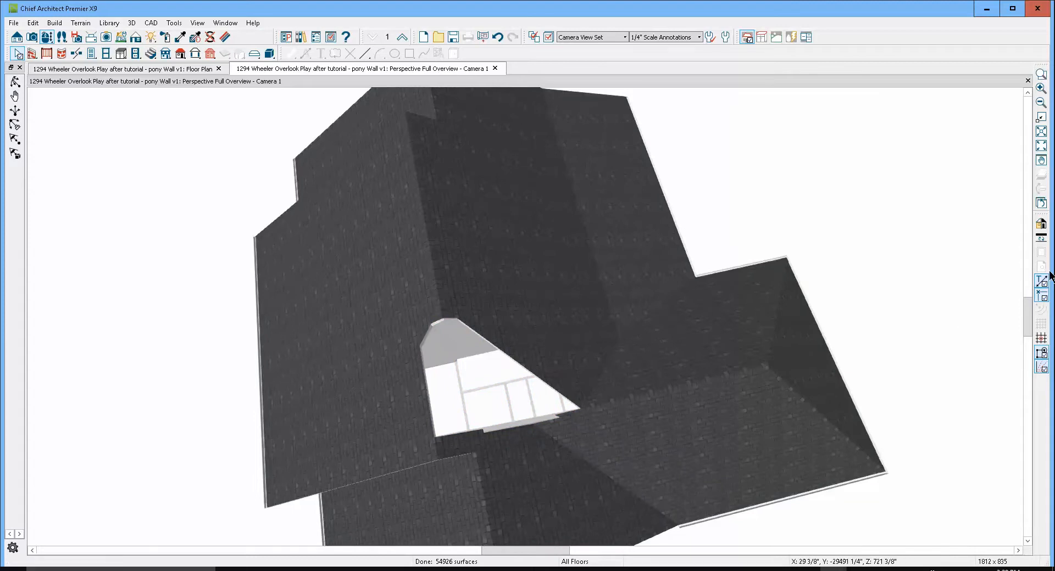
{"action": "left_click", "coordinate": [1041, 224]}
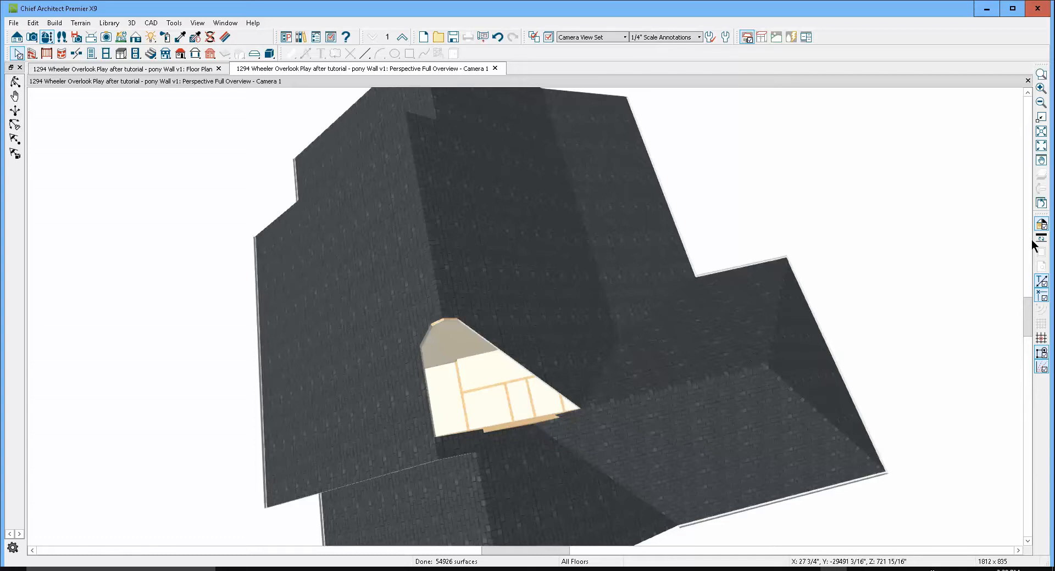
{"action": "left_click", "coordinate": [1042, 224]}
Step: Delete the small triangular roof plane between the garage roof and the large main roof slope on the far side of the opening
{"action": "scroll", "coordinate": [879, 220], "scroll_direction": "down", "scroll_amount": 3}
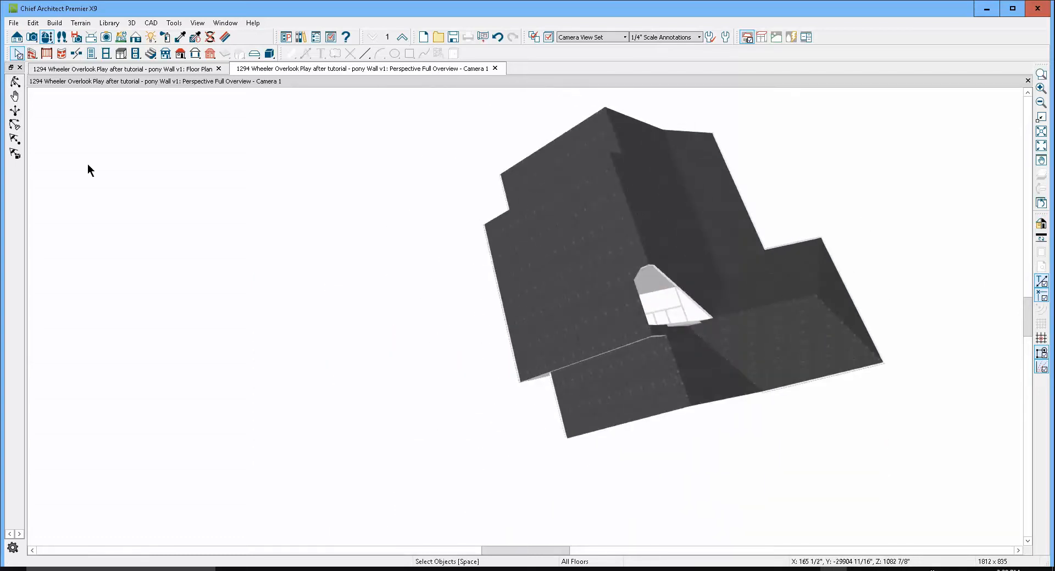
{"action": "left_click", "coordinate": [14, 81]}
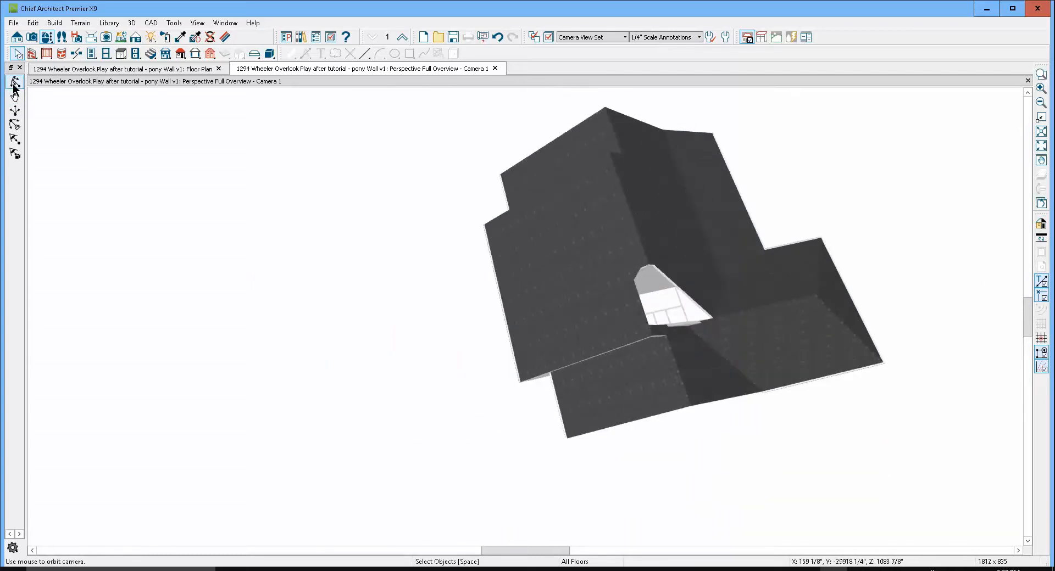
{"action": "left_click_drag", "start_coordinate": [791, 264], "coordinate": [579, 210]}
{"action": "key", "text": "space"}
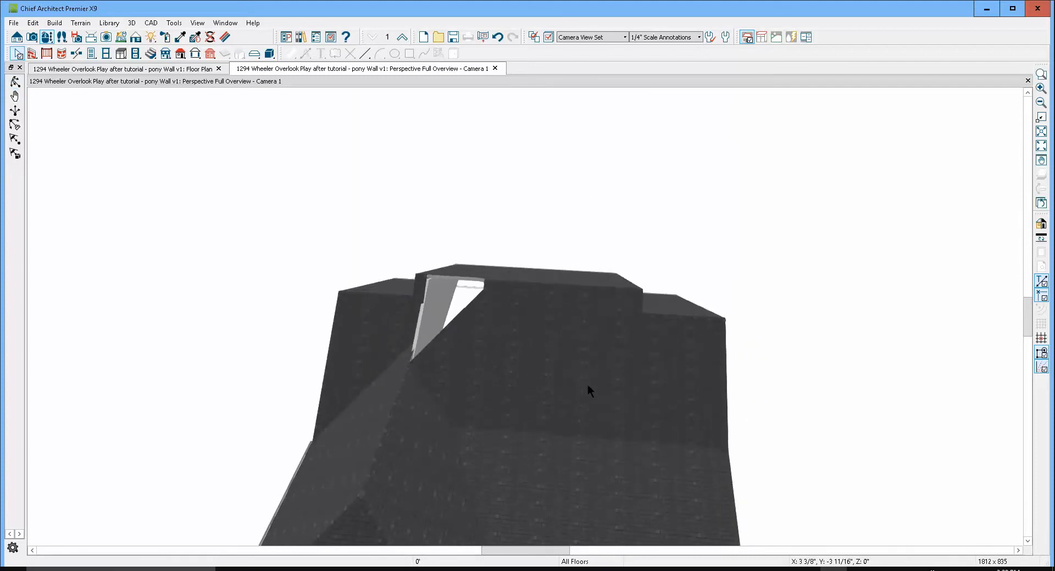
{"action": "left_click", "coordinate": [587, 383]}
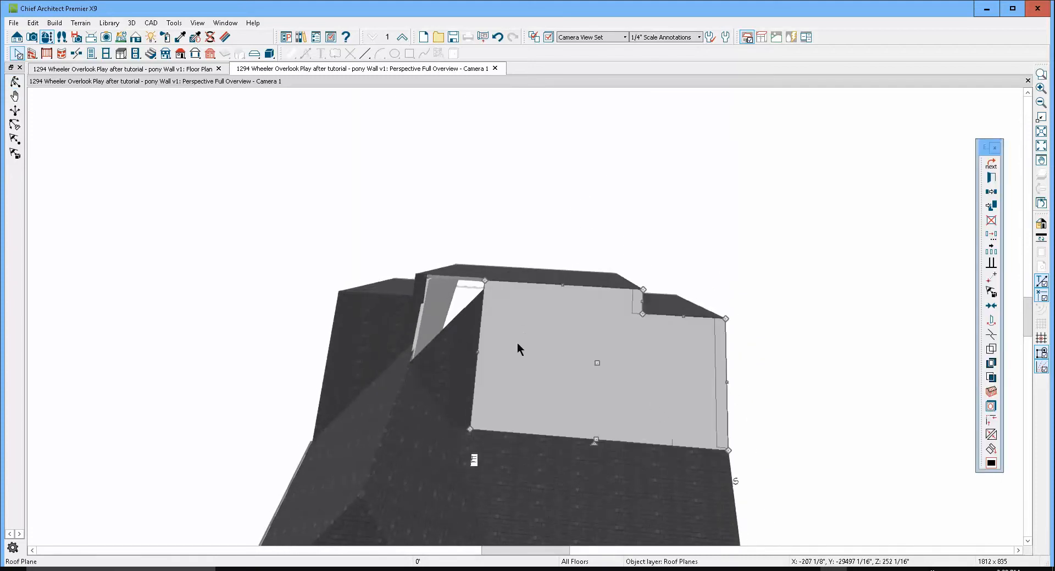
{"action": "left_click", "coordinate": [474, 359]}
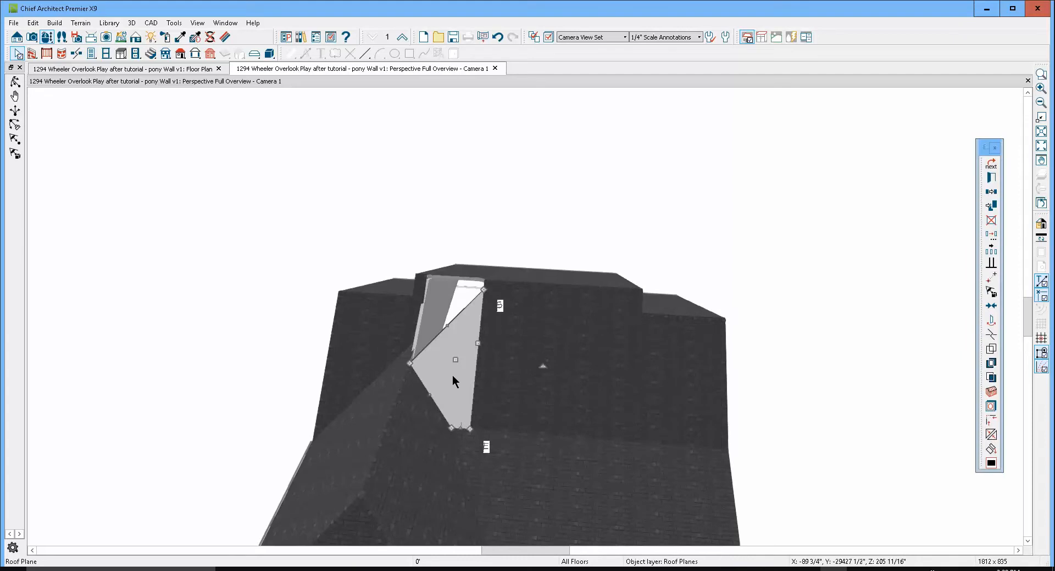
{"action": "key", "text": "Delete"}
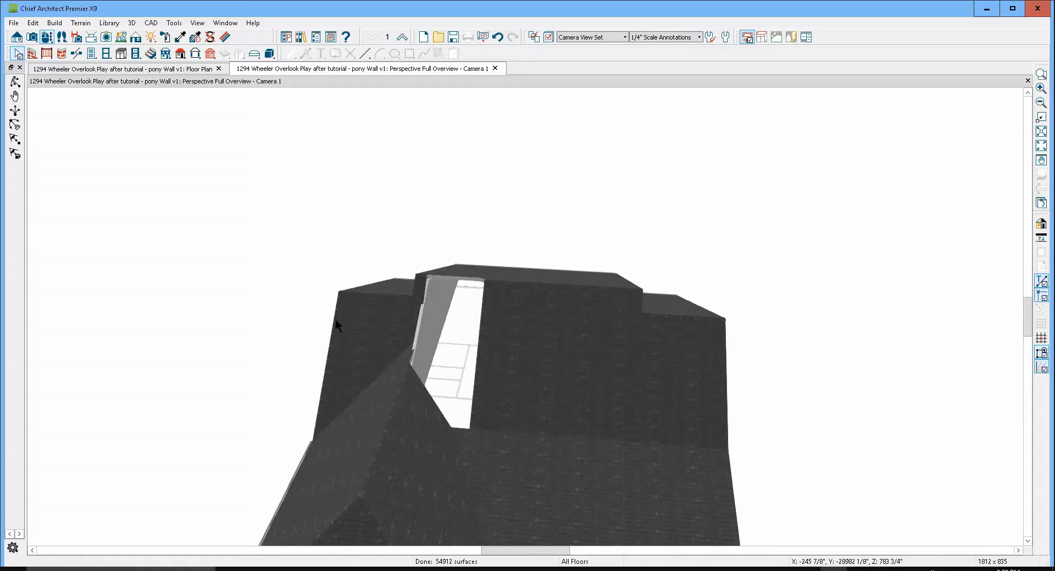
Step: Remove the raised jog at the ridge end of the narrow roof plane and pull its inner edge back from the opening
{"action": "scroll", "coordinate": [382, 301], "scroll_direction": "up", "scroll_amount": 3}
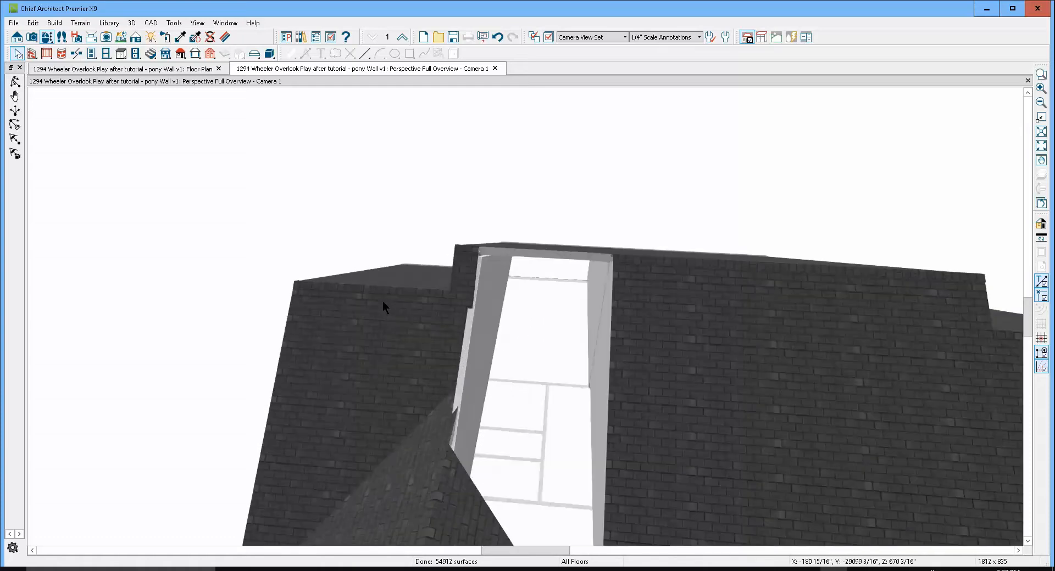
{"action": "scroll", "coordinate": [384, 302], "scroll_direction": "down", "scroll_amount": 2}
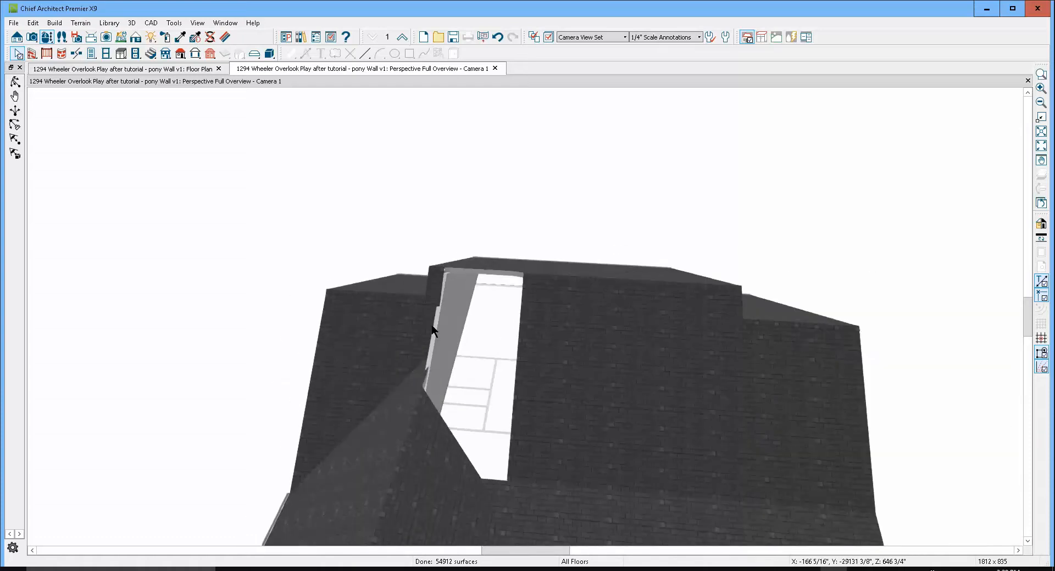
{"action": "left_click", "coordinate": [427, 289]}
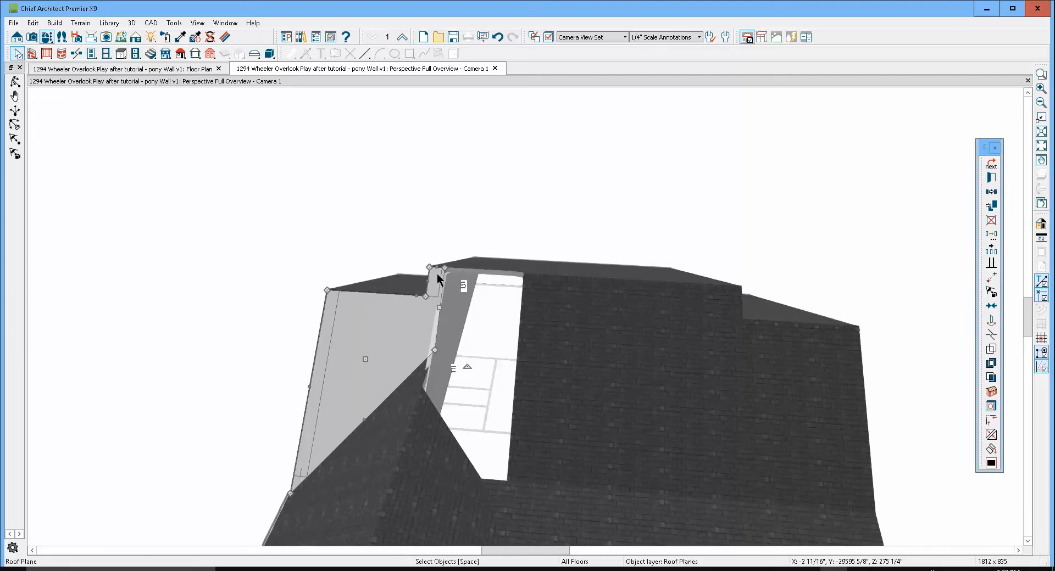
{"action": "left_click_drag", "start_coordinate": [436, 268], "coordinate": [395, 293]}
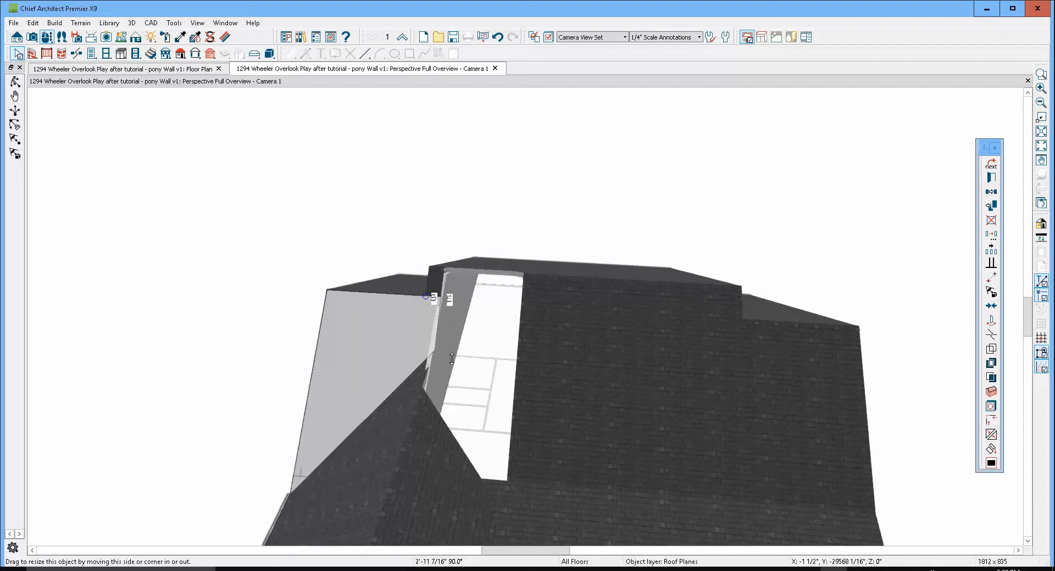
{"action": "left_click_drag", "start_coordinate": [439, 324], "coordinate": [561, 381]}
Step: Extend the side edge of the large main roof slope across the opening to the end of the upper ridge
{"action": "left_click", "coordinate": [523, 379]}
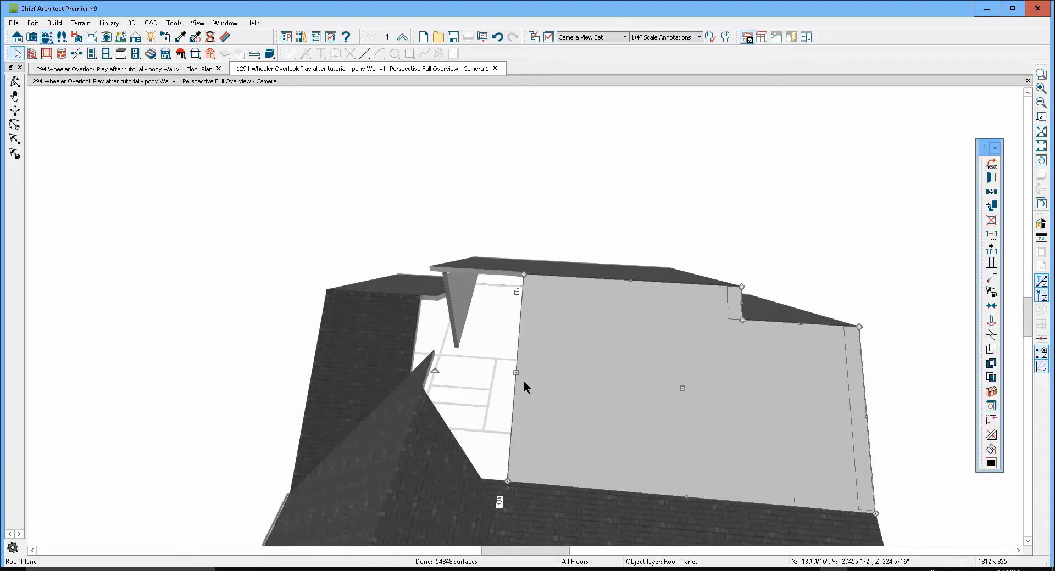
{"action": "left_click_drag", "start_coordinate": [520, 376], "coordinate": [430, 268]}
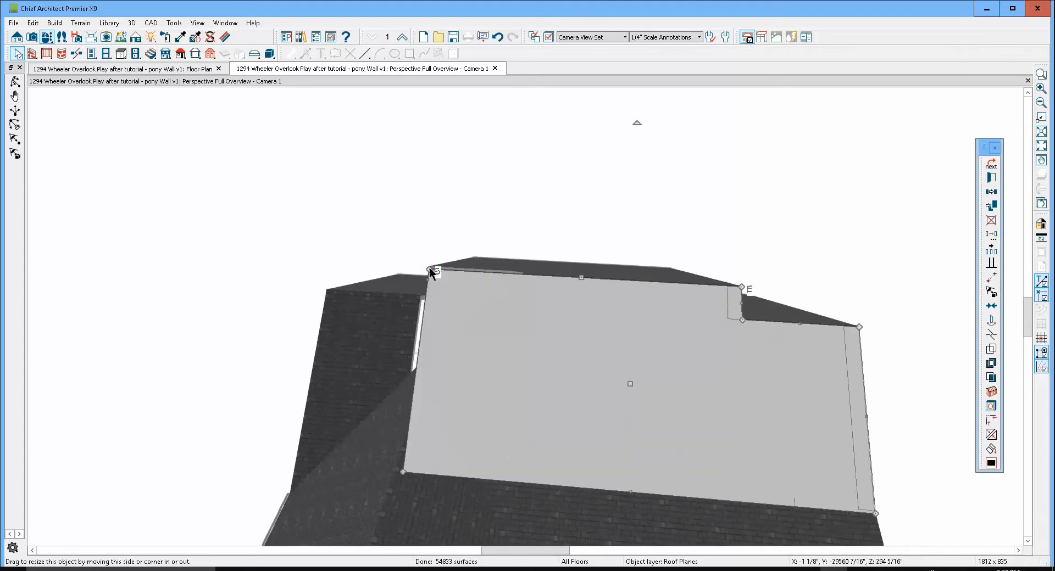
{"action": "key", "text": "Escape"}
Step: Break the extended edge where it meets the garage ridge and pull its lower corner back along the eave, clear of the garage roof
{"action": "left_click", "coordinate": [530, 397]}
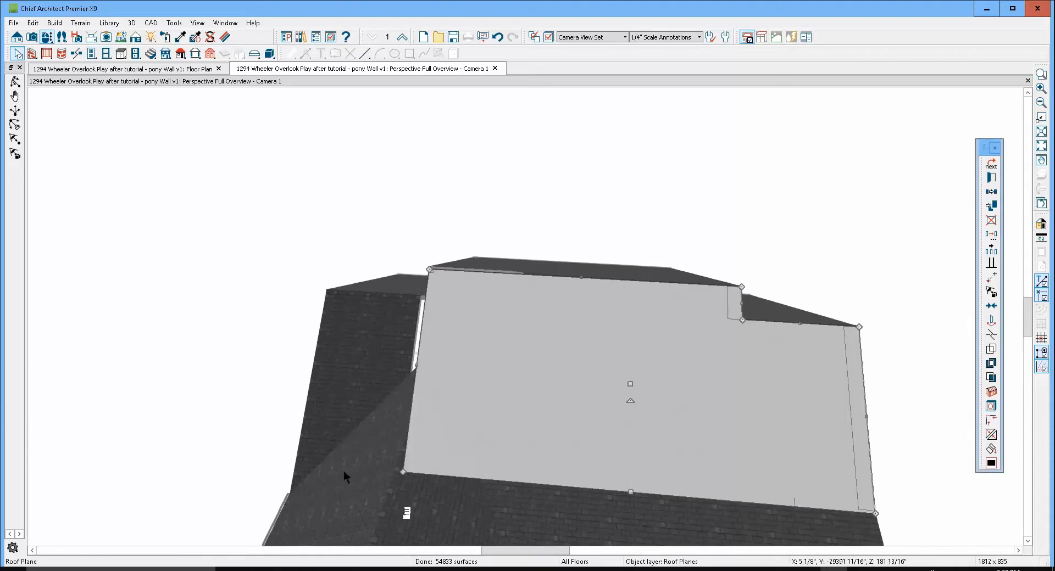
{"action": "left_click", "coordinate": [991, 334]}
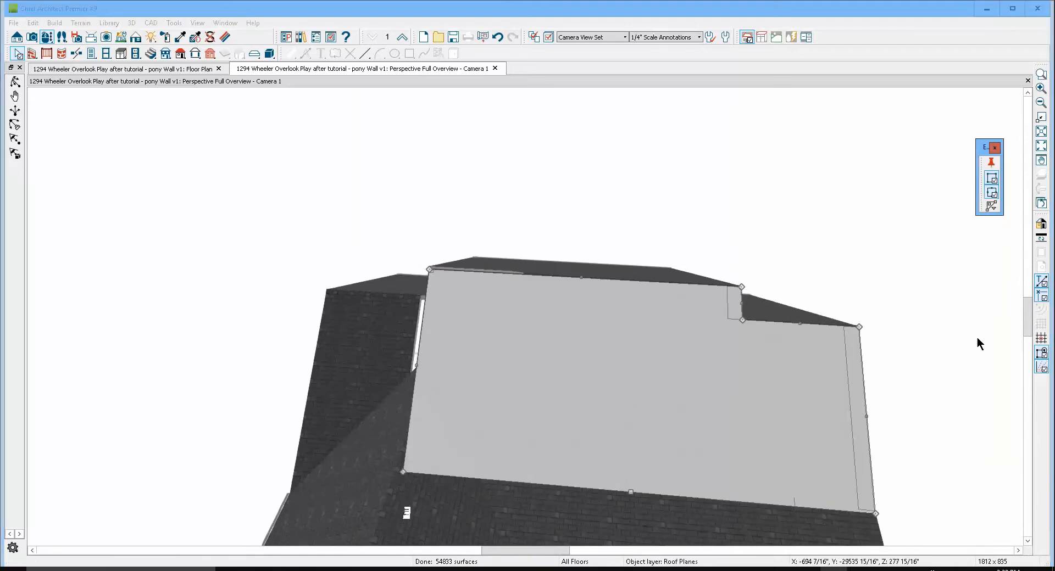
{"action": "left_click", "coordinate": [422, 363]}
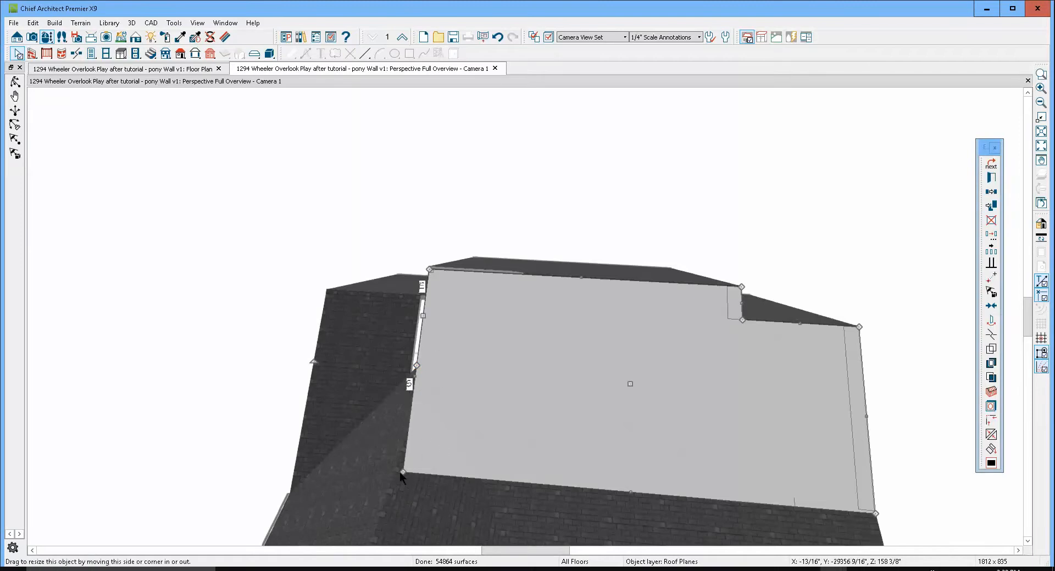
{"action": "left_click_drag", "start_coordinate": [406, 473], "coordinate": [490, 446]}
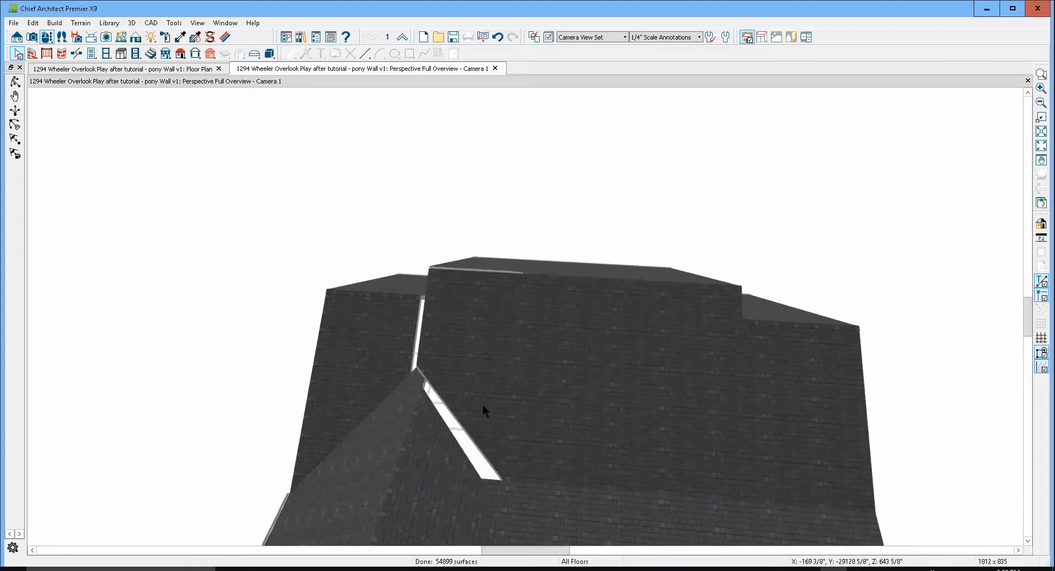
Step: Join the new diagonal edge of the large main roof slope to the adjoining garage roof plane
{"action": "left_click", "coordinate": [465, 432]}
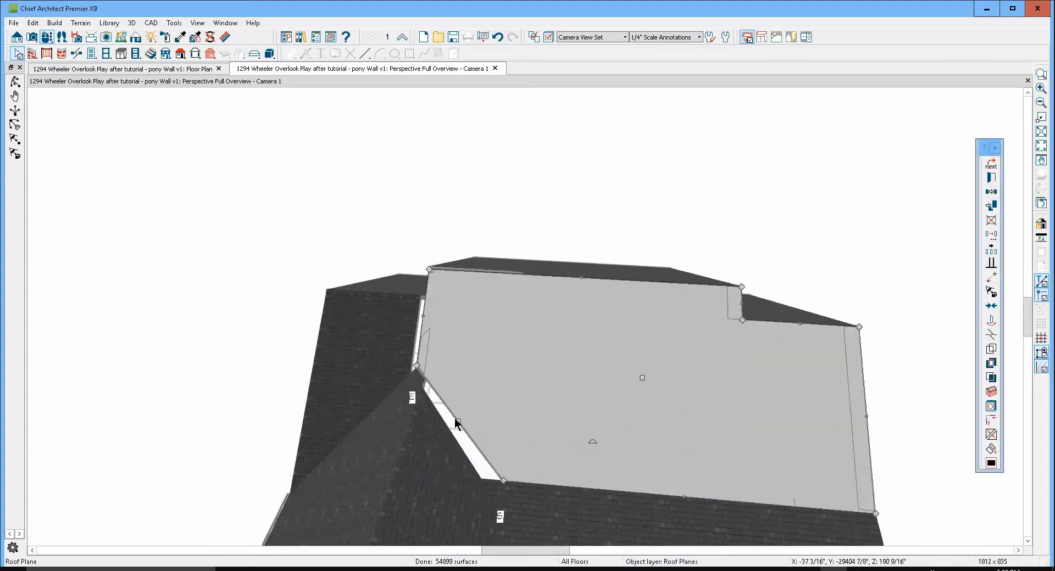
{"action": "left_click", "coordinate": [984, 435]}
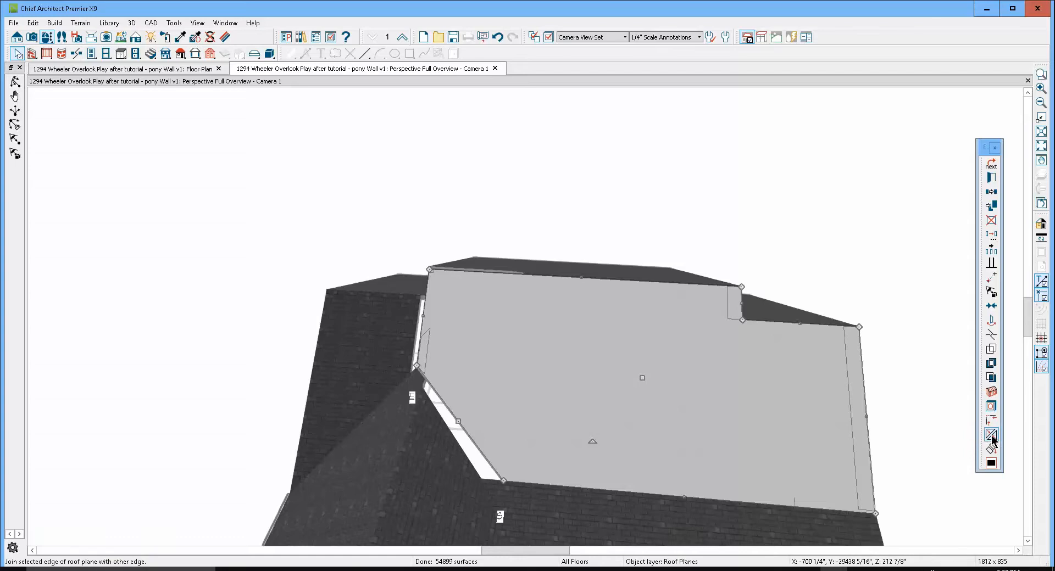
{"action": "left_click", "coordinate": [453, 445]}
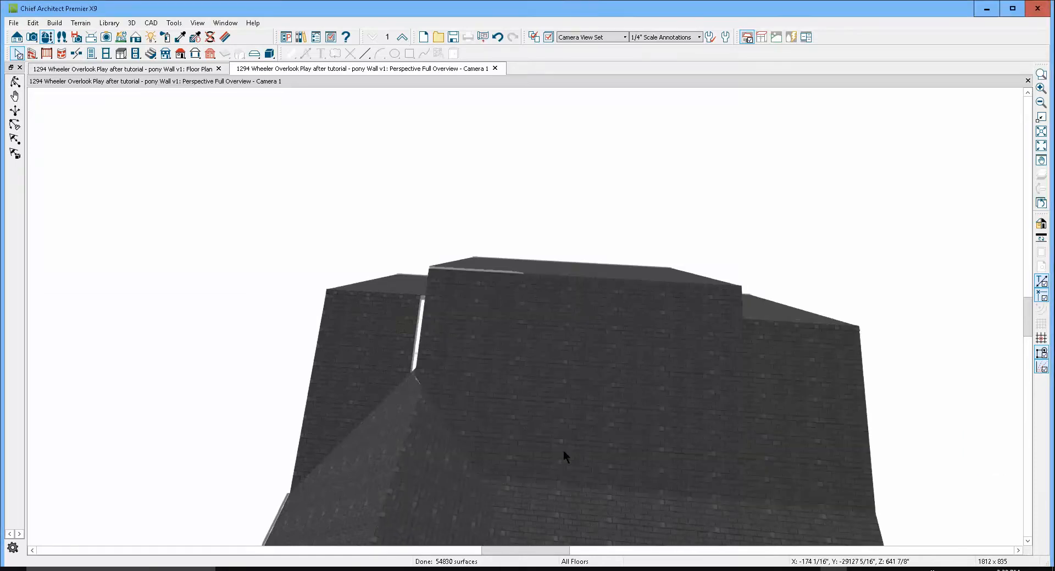
Step: Move the notched edge of the opposite main roof slope up to the main ridge to fill the notch
{"action": "scroll", "coordinate": [554, 332], "scroll_direction": "down", "scroll_amount": 3}
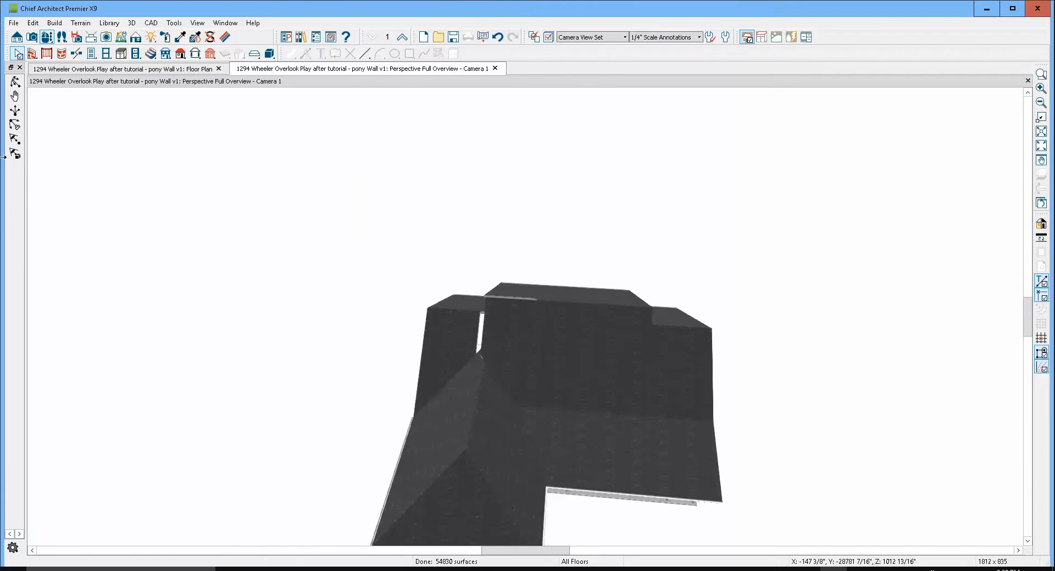
{"action": "left_click", "coordinate": [15, 81]}
{"action": "left_click_drag", "start_coordinate": [162, 233], "coordinate": [365, 268]}
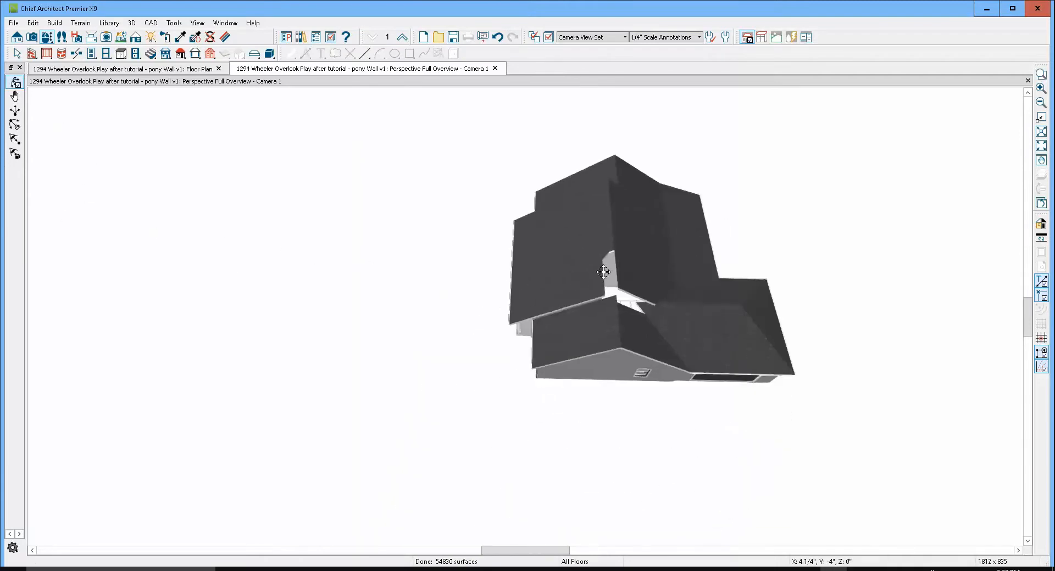
{"action": "scroll", "coordinate": [621, 253], "scroll_direction": "up", "scroll_amount": 5}
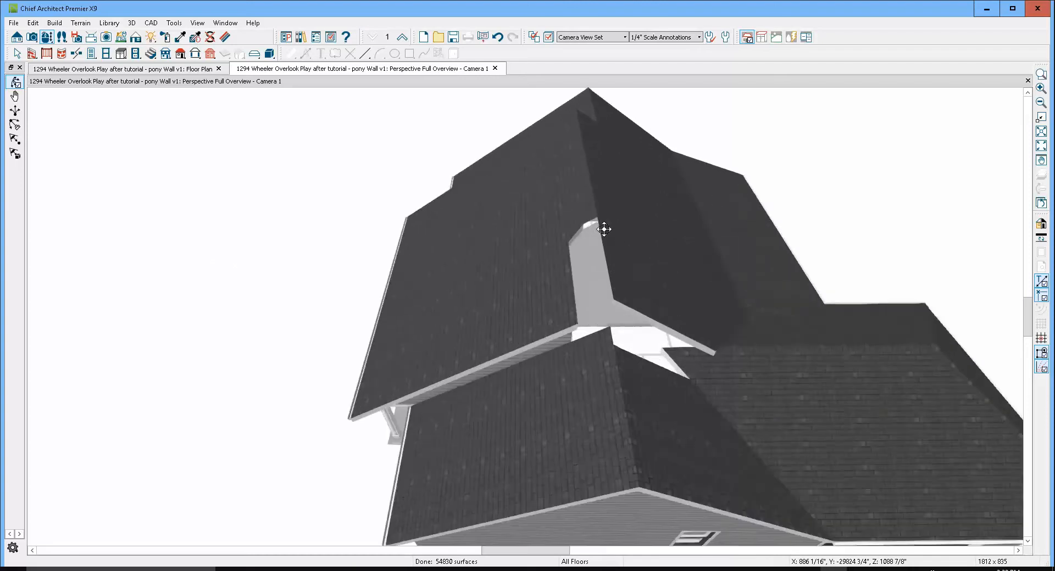
{"action": "key", "text": "space"}
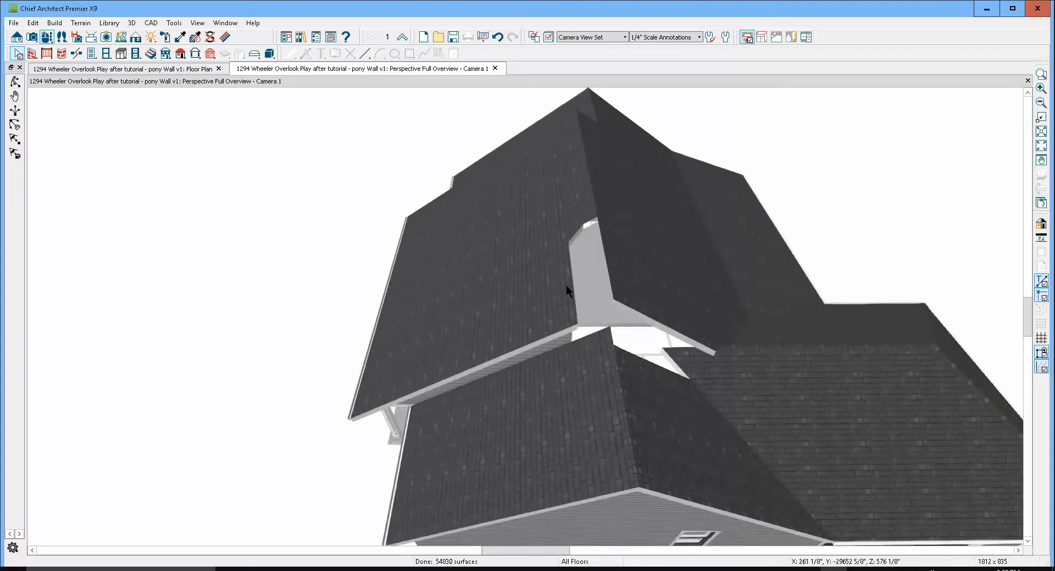
{"action": "left_click", "coordinate": [565, 285]}
{"action": "left_click_drag", "start_coordinate": [572, 280], "coordinate": [600, 212]}
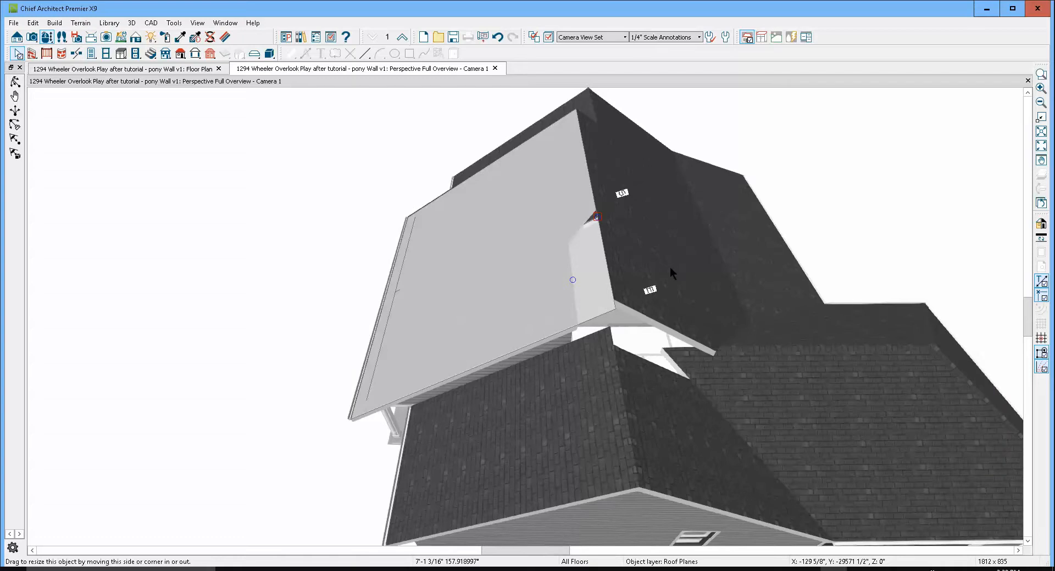
{"action": "left_click", "coordinate": [580, 247]}
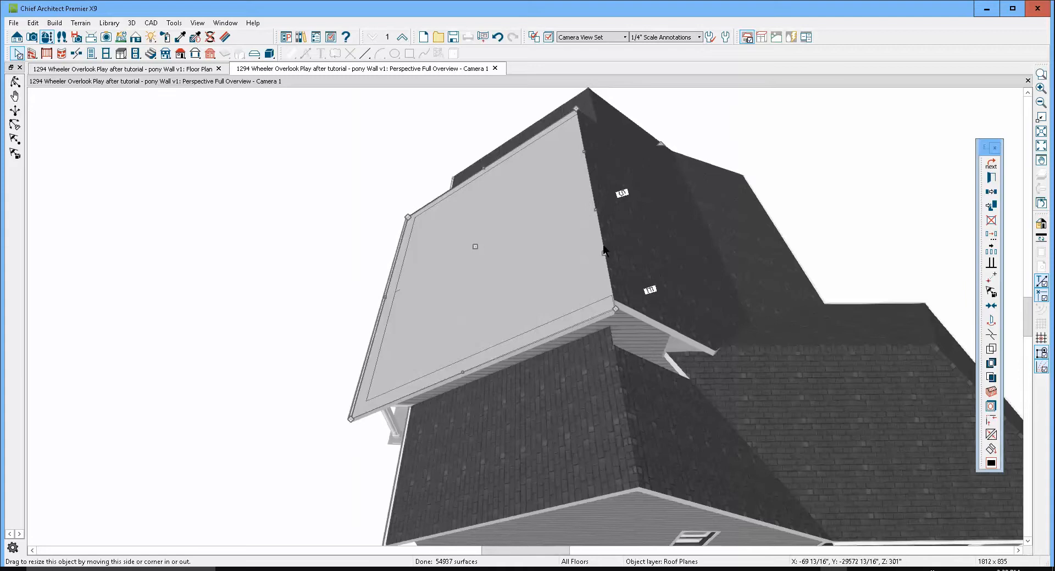
Step: Merge the leftover break points along that slope's ridge edge so it runs as one straight edge to the gable end
{"action": "left_click_drag", "start_coordinate": [593, 210], "coordinate": [578, 242]}
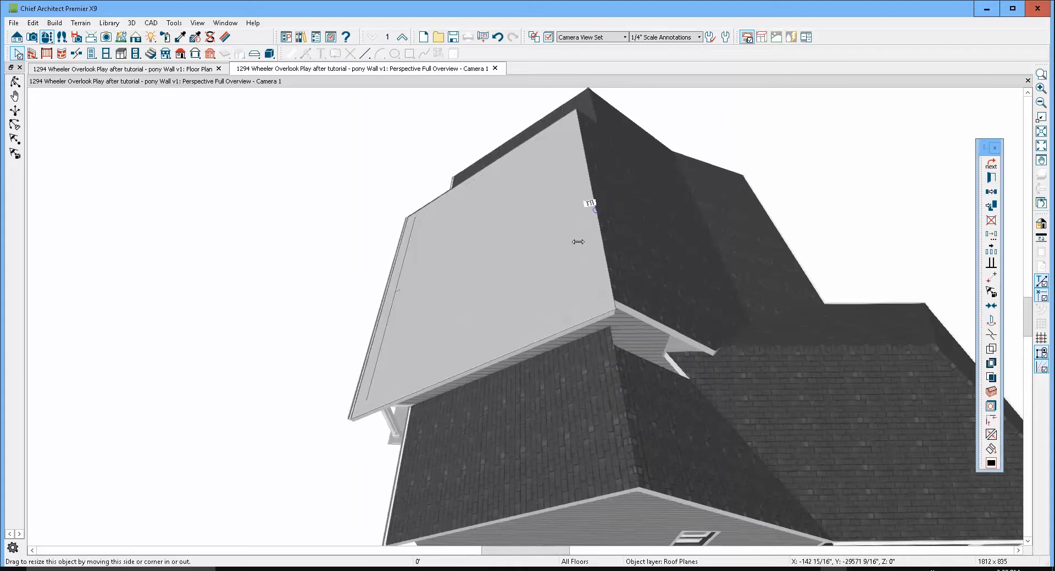
{"action": "left_click_drag", "start_coordinate": [612, 274], "coordinate": [614, 310]}
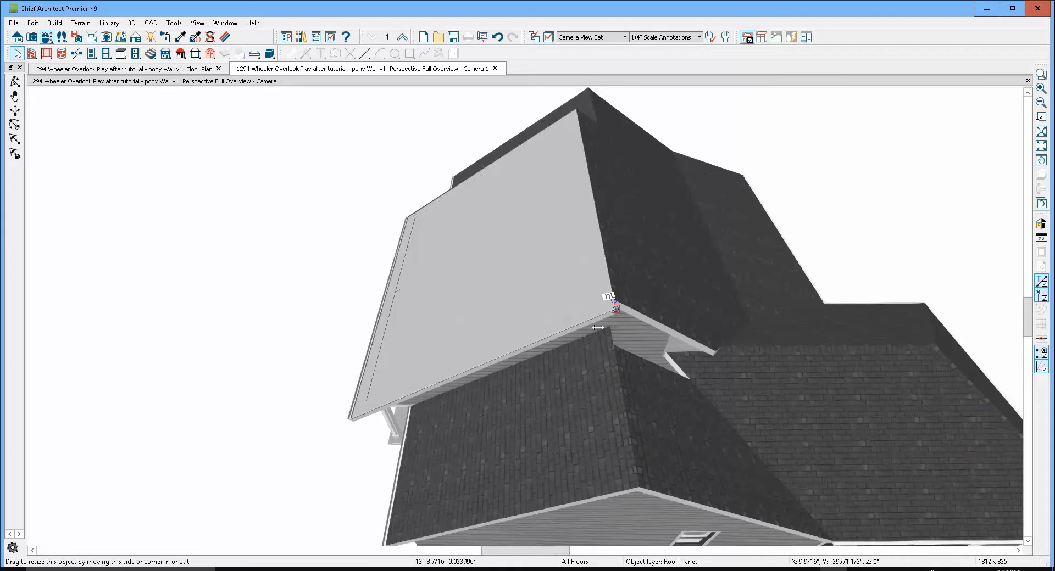
{"action": "left_click", "coordinate": [563, 259]}
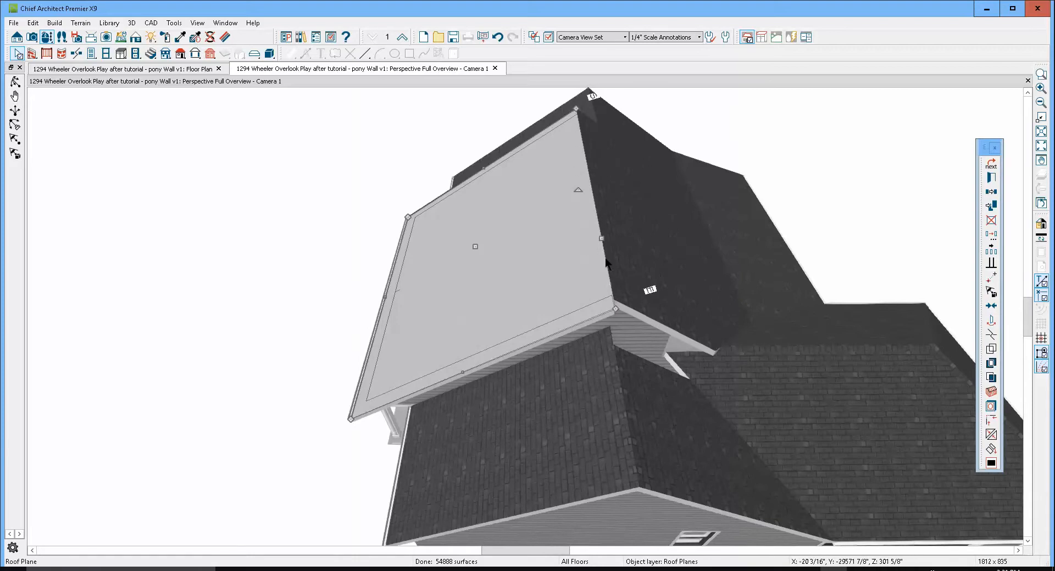
{"action": "key", "text": "Escape"}
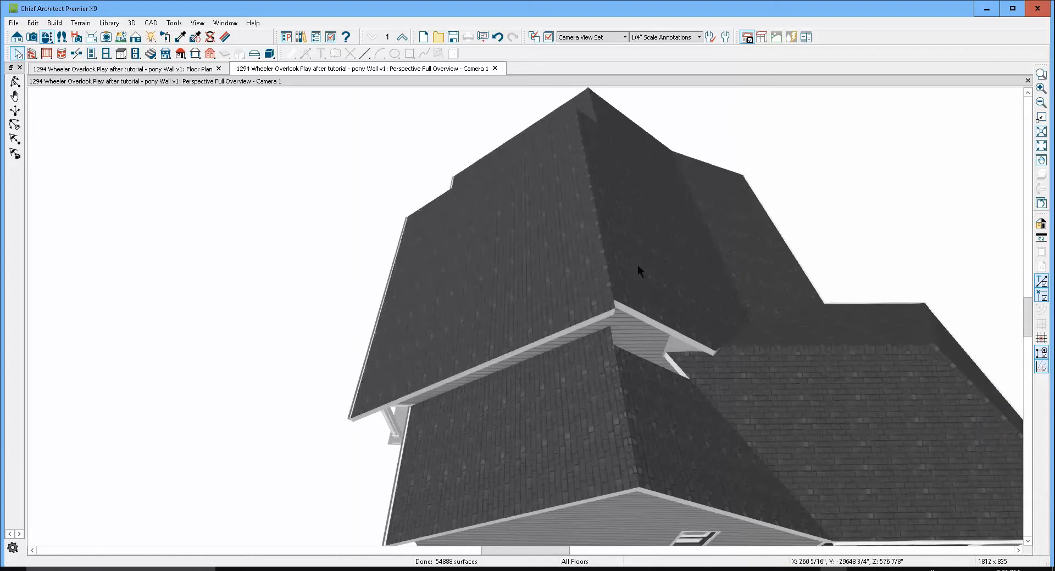
Step: Align the gable-end edge of the large main roof slope with the ridge corner of the opposite slope
{"action": "left_click", "coordinate": [636, 308]}
{"action": "left_click_drag", "start_coordinate": [669, 328], "coordinate": [616, 310]}
{"action": "key", "text": "Escape"}
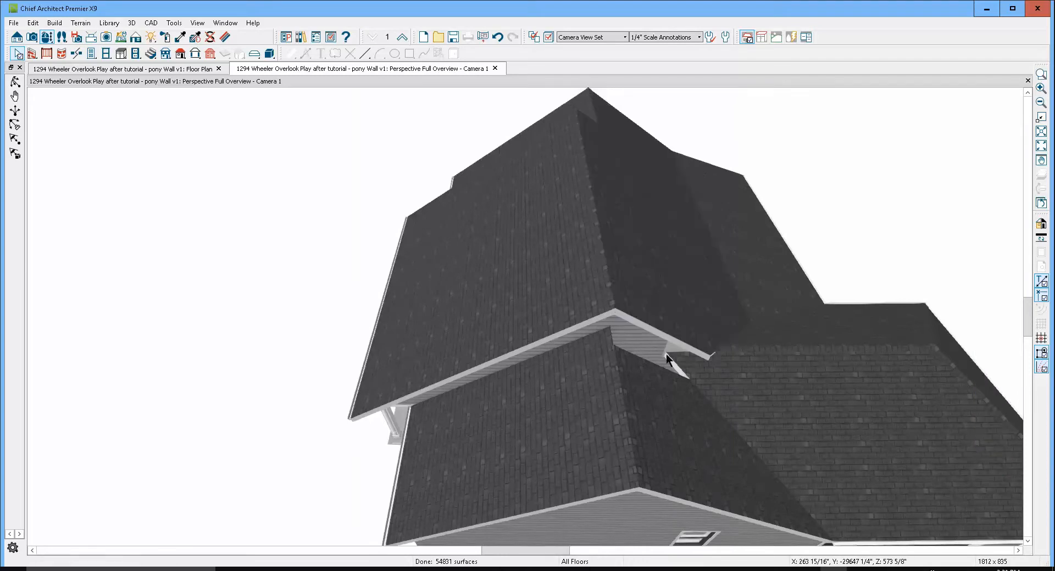
Step: Extend the upper edge of the lower side gable slope to the end of its ridge, closing the gap beneath the main gable
{"action": "scroll", "coordinate": [705, 358], "scroll_direction": "up", "scroll_amount": 2}
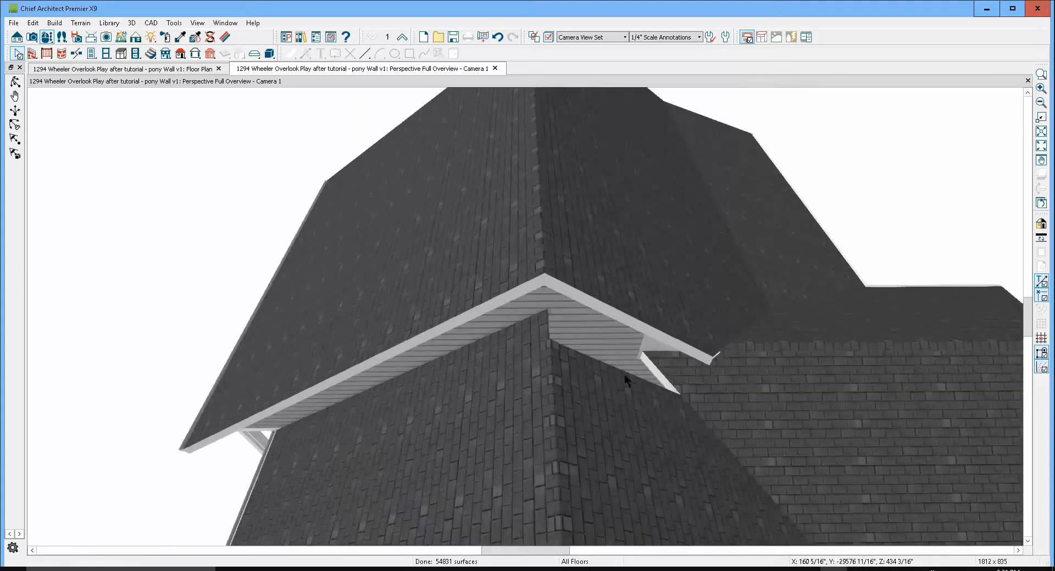
{"action": "left_click", "coordinate": [625, 373]}
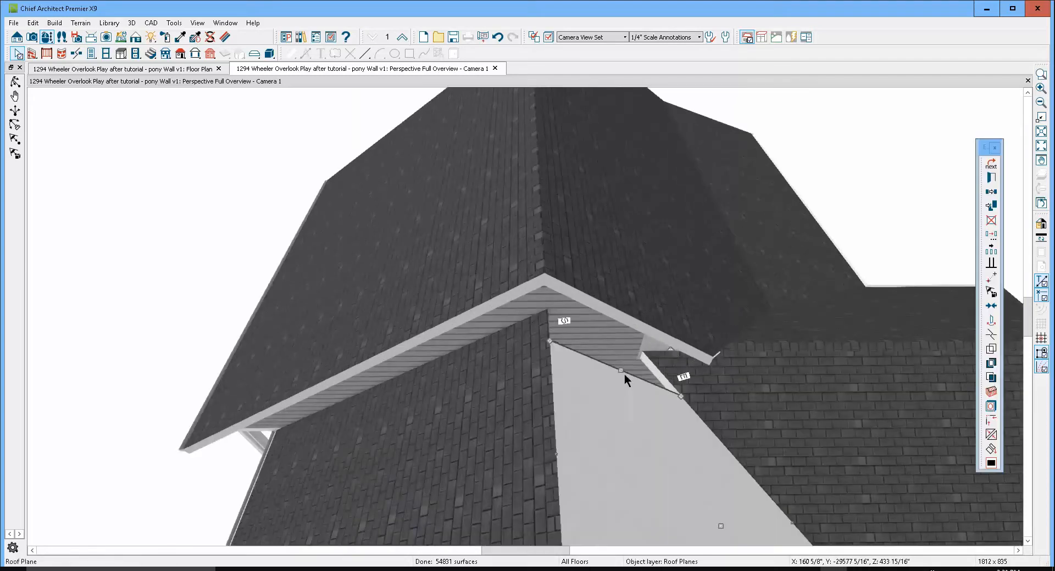
{"action": "left_click_drag", "start_coordinate": [615, 364], "coordinate": [550, 309]}
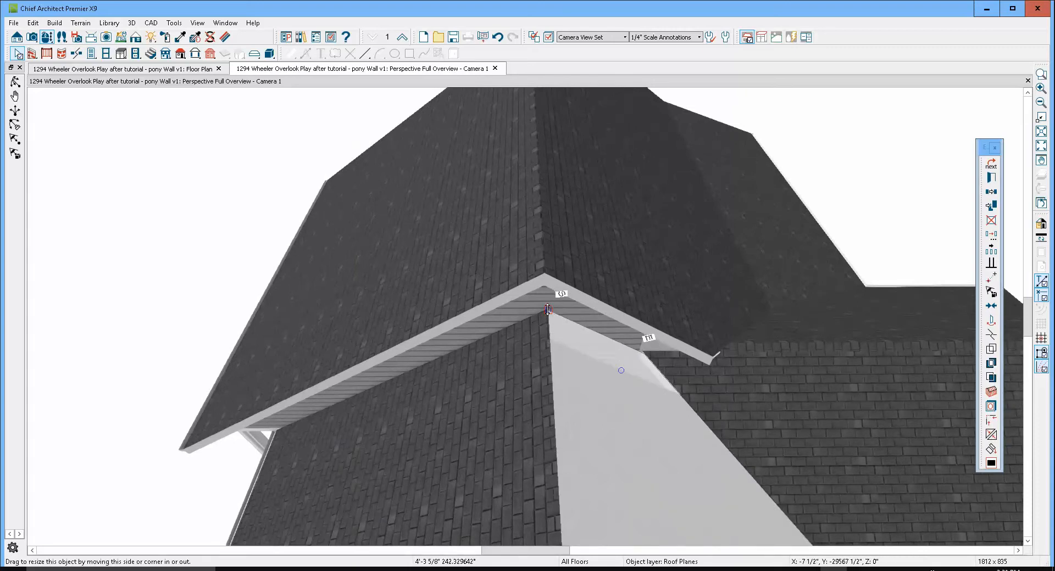
{"action": "key", "text": "Escape"}
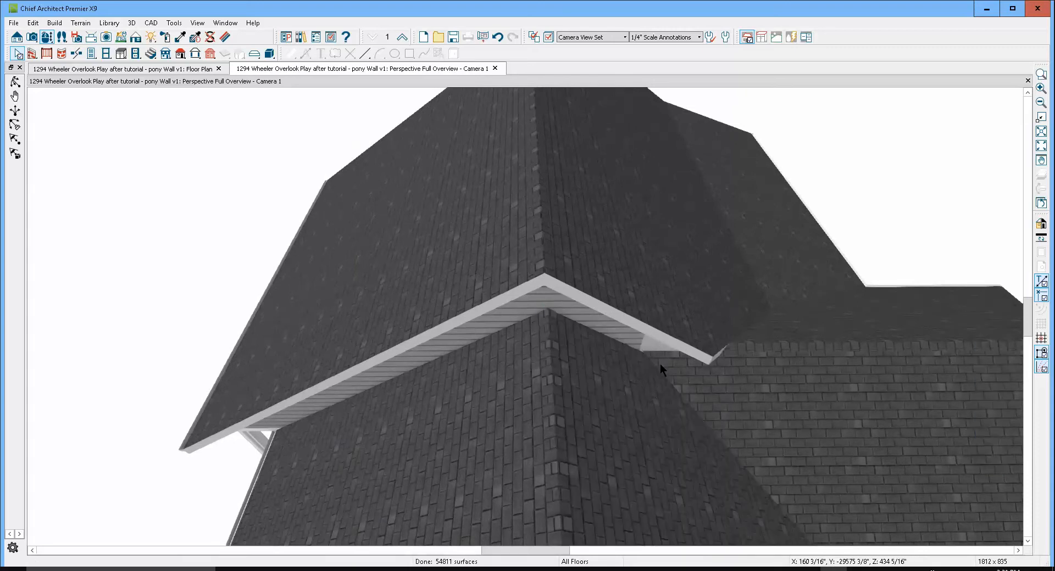
{"action": "scroll", "coordinate": [660, 364], "scroll_direction": "up", "scroll_amount": 5}
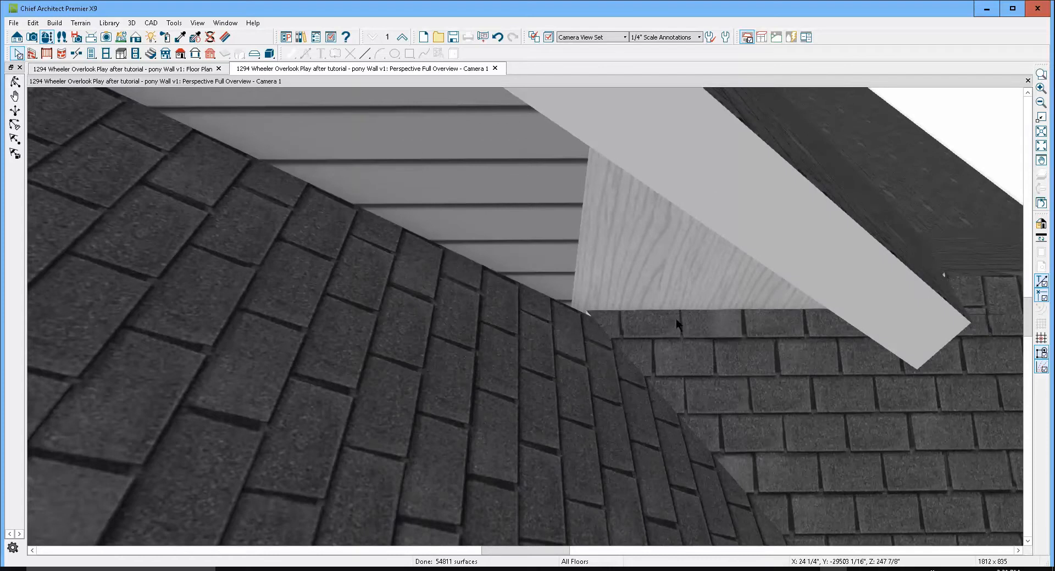
{"action": "left_click", "coordinate": [662, 268]}
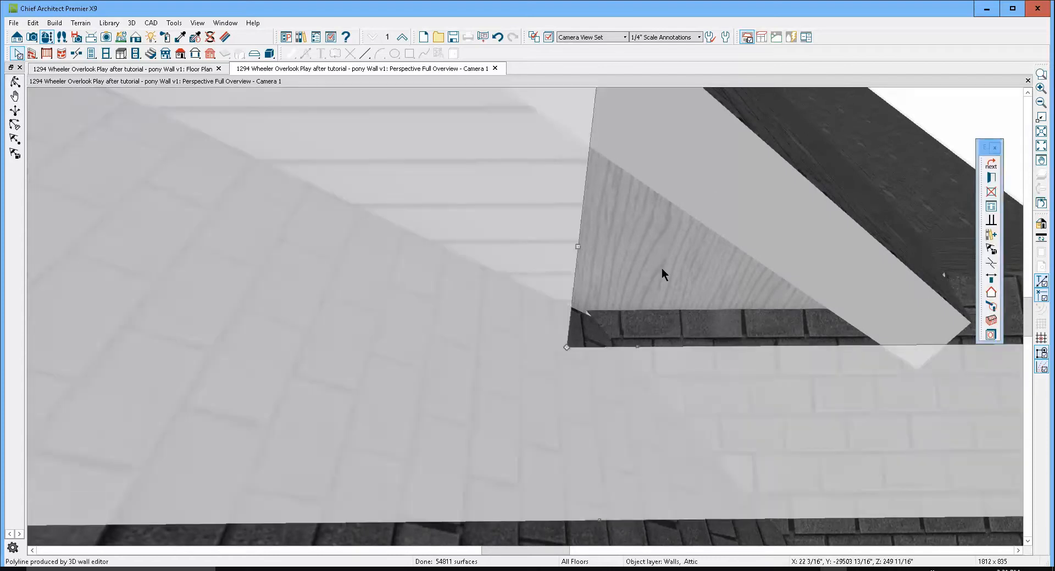
{"action": "key", "text": "Escape"}
{"action": "left_click", "coordinate": [678, 331]}
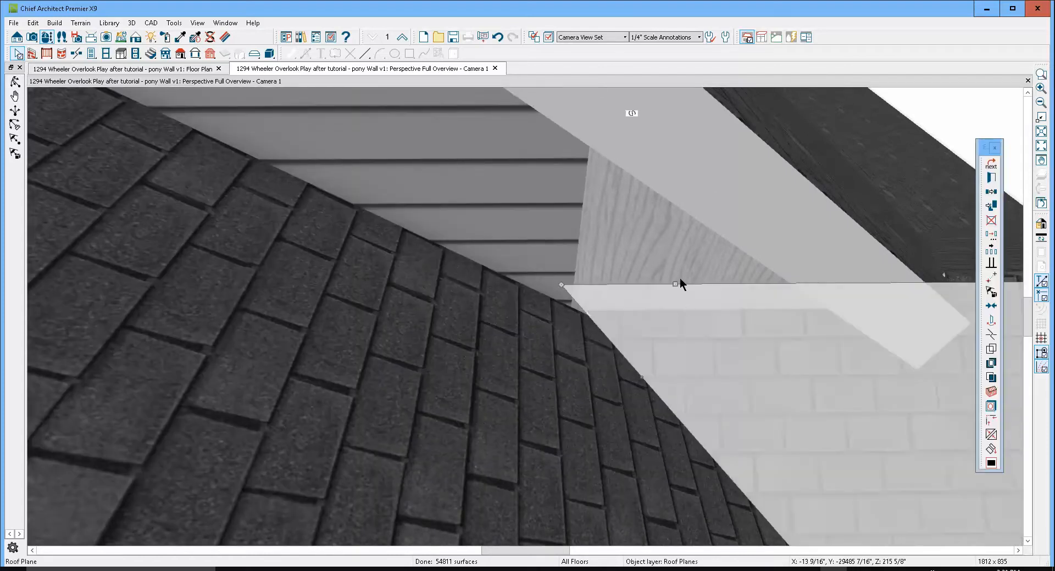
{"action": "scroll", "coordinate": [618, 261], "scroll_direction": "down", "scroll_amount": 5}
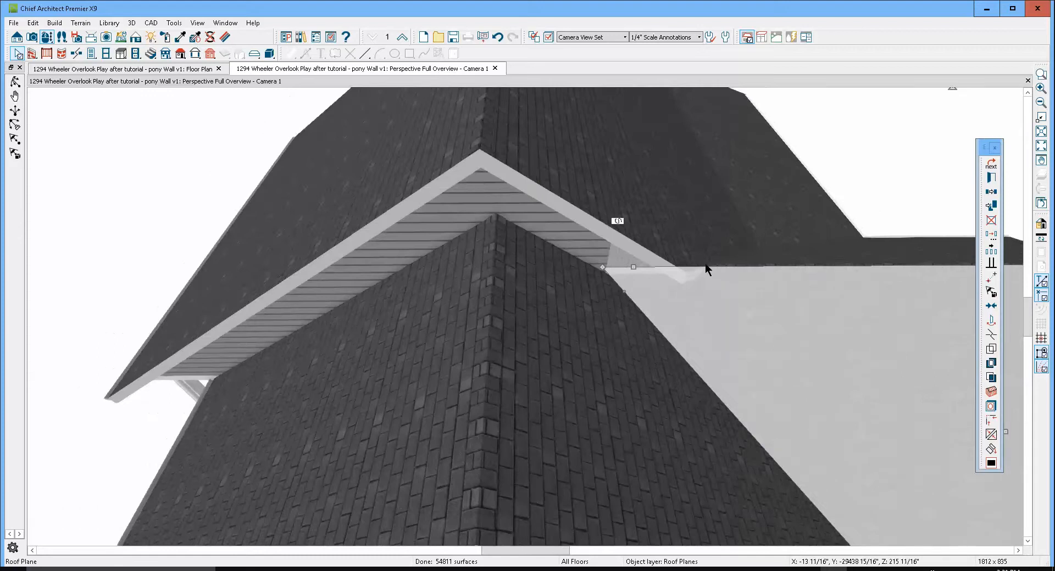
{"action": "scroll", "coordinate": [706, 270], "scroll_direction": "up", "scroll_amount": 4}
{"action": "key", "text": "Escape"}
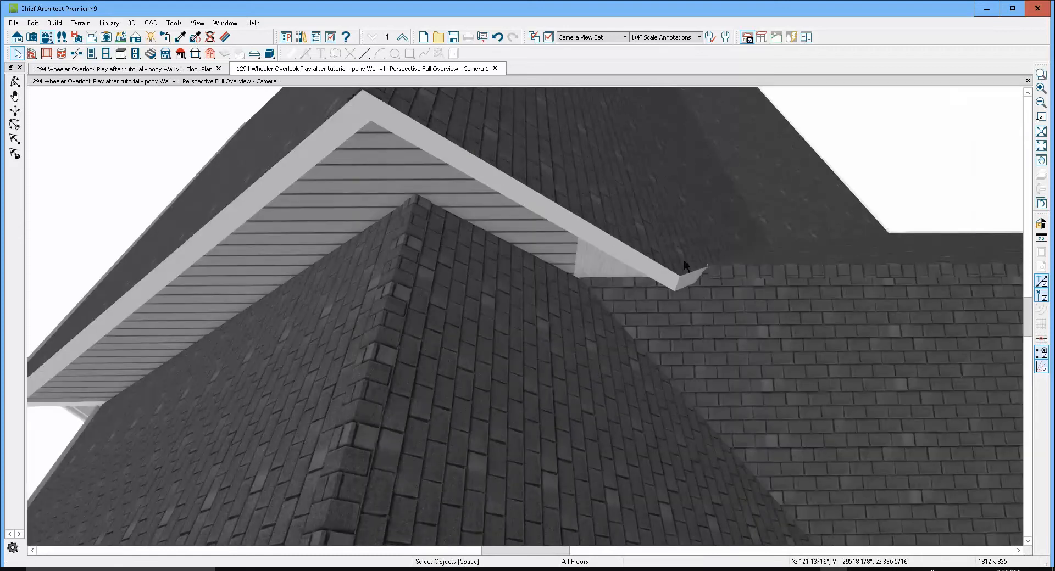
Step: Break the lower edge of the main gable roof plane and extend its outer corner down along the fascia line over the garage roof
{"action": "left_click", "coordinate": [684, 273]}
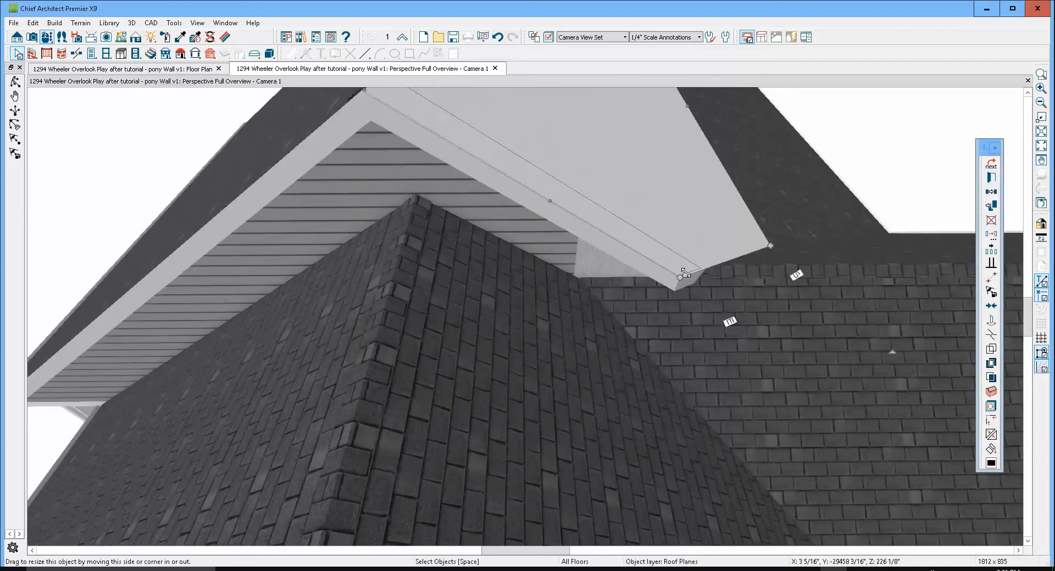
{"action": "left_click", "coordinate": [992, 335]}
{"action": "left_click", "coordinate": [707, 268]}
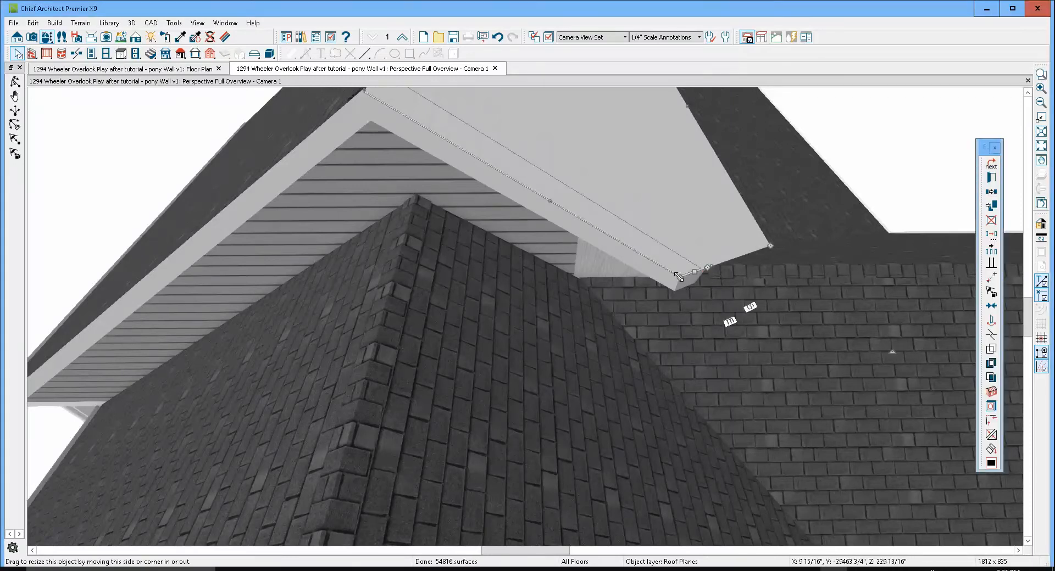
{"action": "left_click_drag", "start_coordinate": [683, 288], "coordinate": [728, 306]}
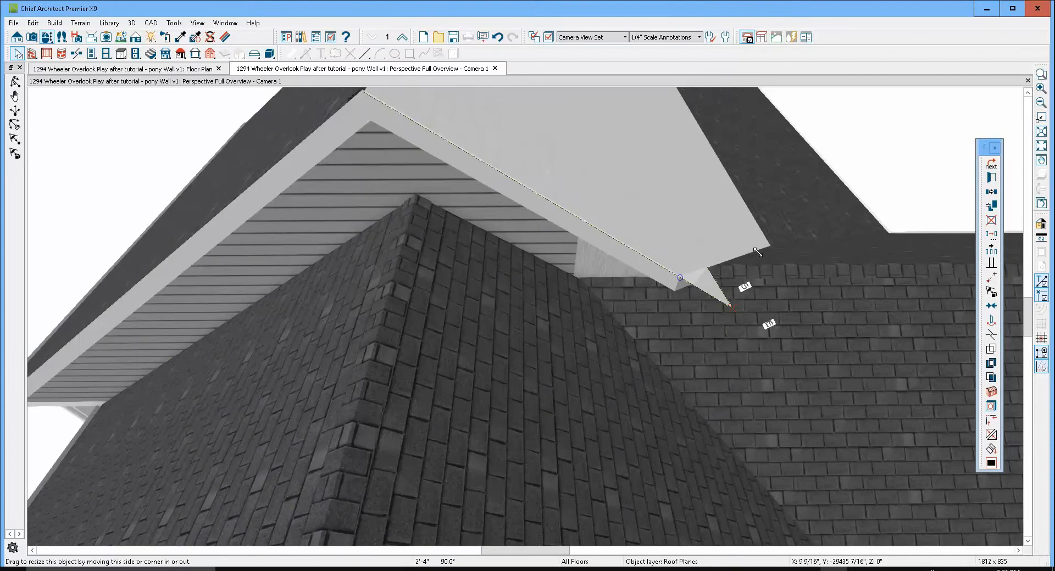
{"action": "key", "text": "Escape"}
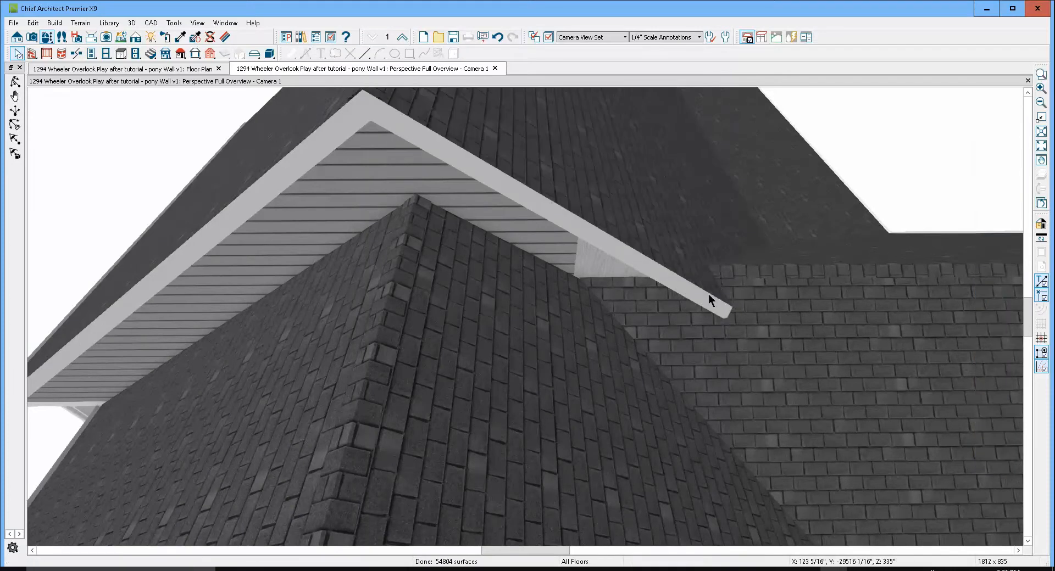
Step: Break the garage roof plane's upper edge beyond the main gable fascia and lower the section beneath the gable by about 4 5/8 inches
{"action": "left_click", "coordinate": [651, 293]}
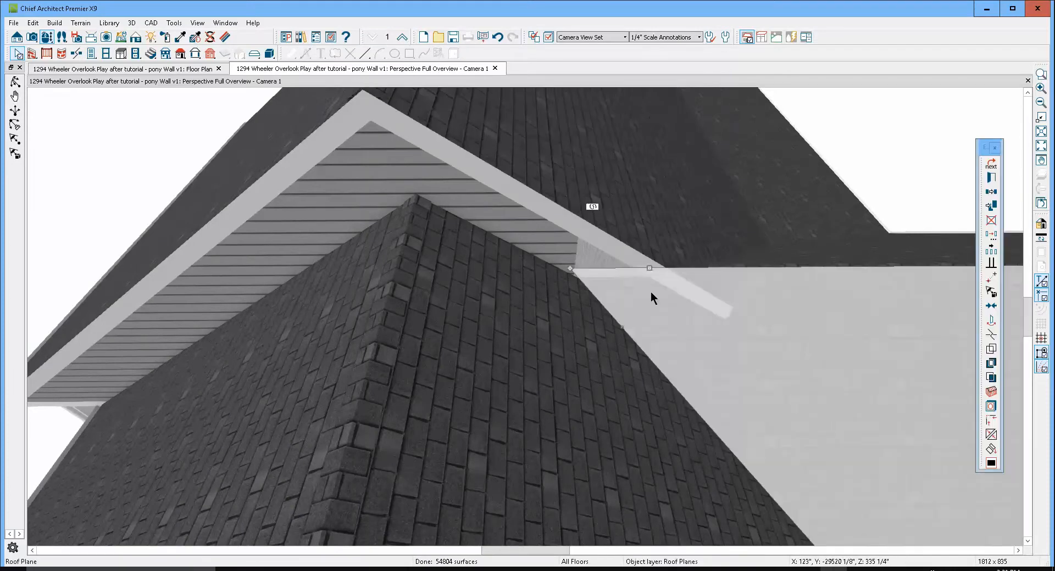
{"action": "left_click", "coordinate": [991, 335]}
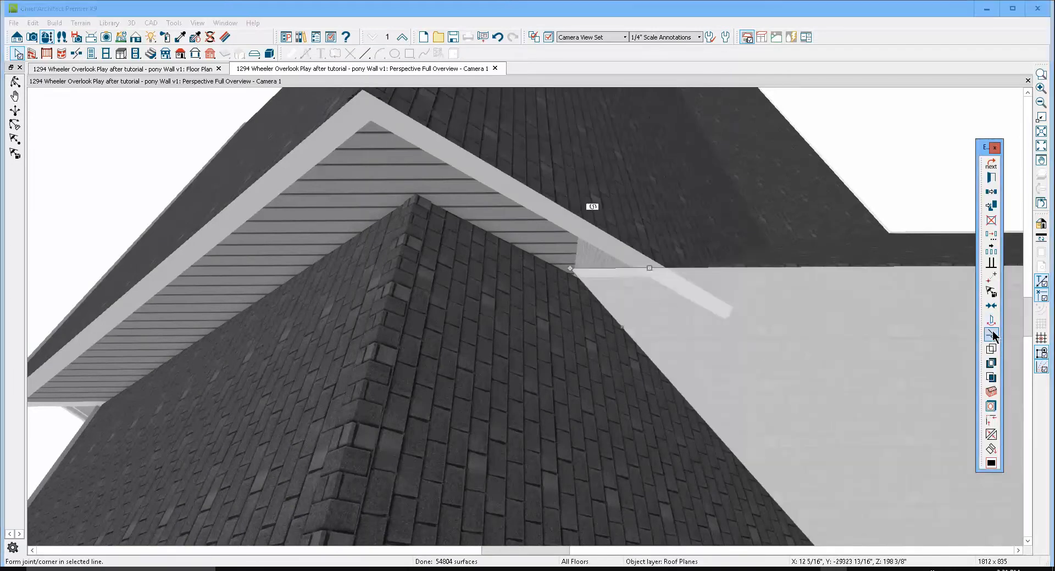
{"action": "left_click", "coordinate": [698, 268]}
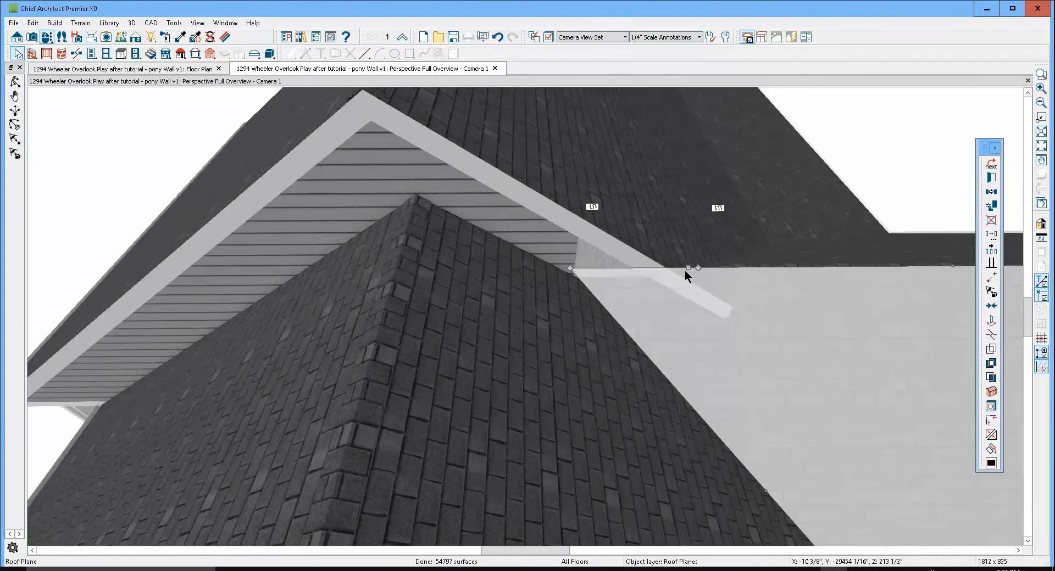
{"action": "left_click_drag", "start_coordinate": [688, 268], "coordinate": [687, 279]}
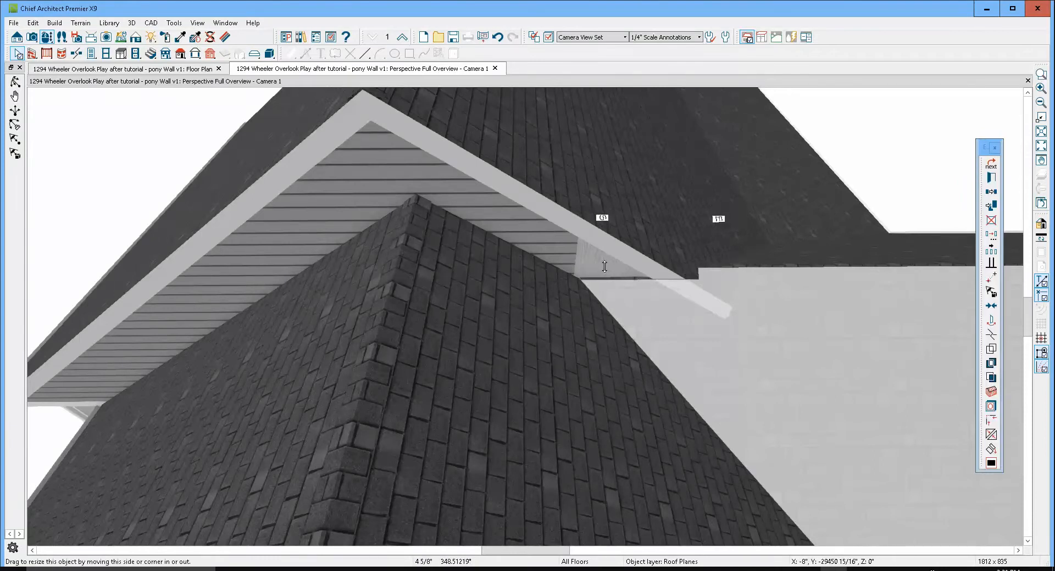
{"action": "left_click_drag", "start_coordinate": [605, 267], "coordinate": [601, 266]}
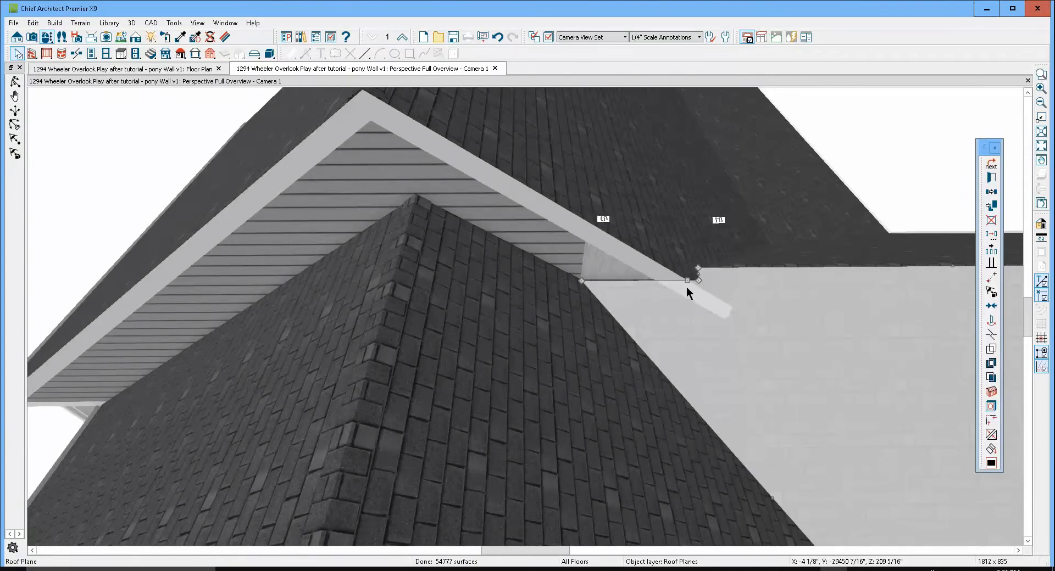
Step: Try lowering that section of the garage roof plane's upper edge by about another 4 1/4 inches
{"action": "left_click_drag", "start_coordinate": [688, 288], "coordinate": [688, 292]}
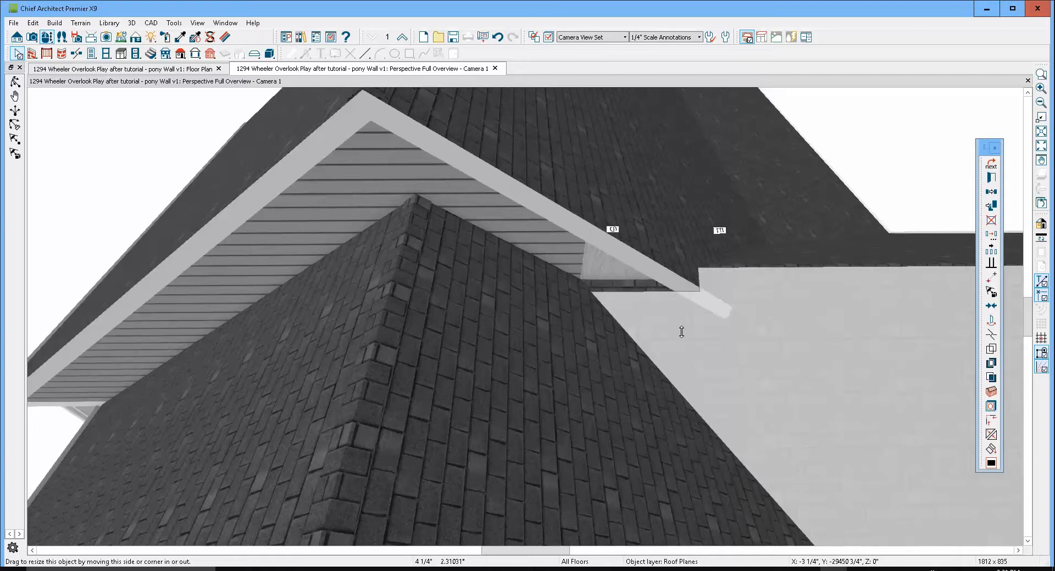
{"action": "left_click_drag", "start_coordinate": [682, 332], "coordinate": [683, 334]}
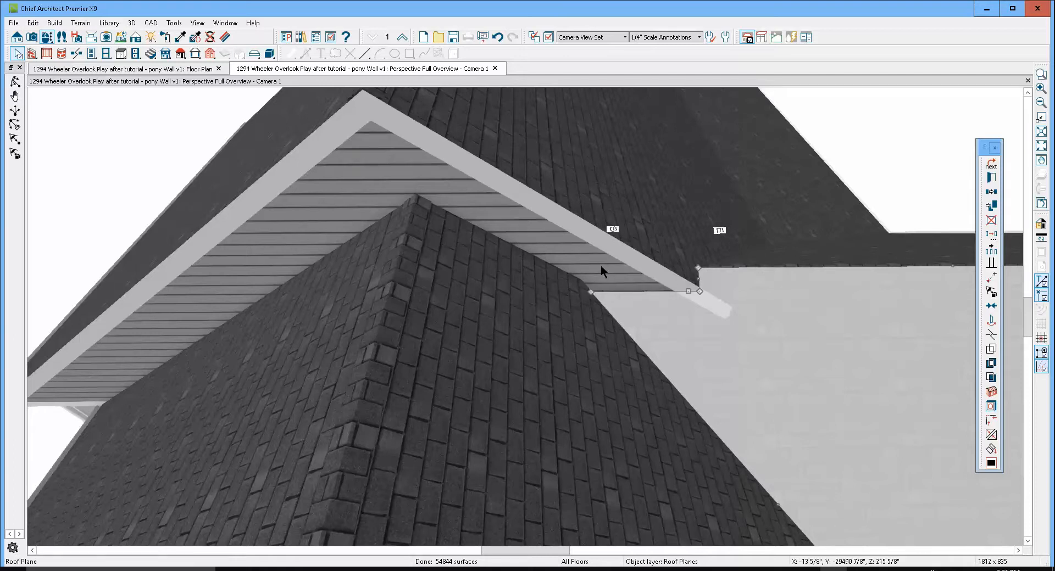
{"action": "left_click_drag", "start_coordinate": [686, 290], "coordinate": [618, 281]}
{"action": "left_click_drag", "start_coordinate": [683, 314], "coordinate": [683, 314]}
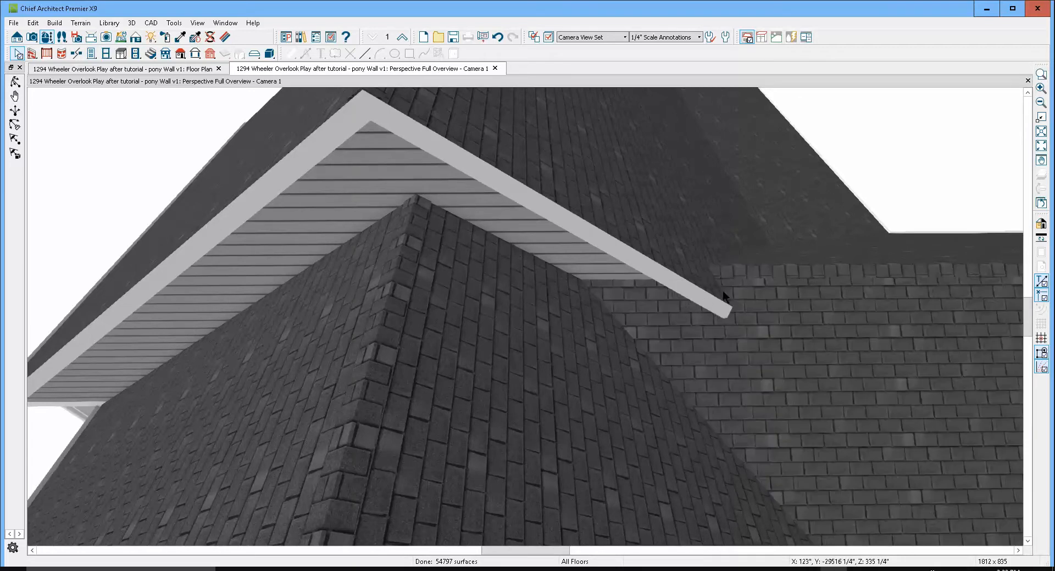
Step: Check the edges of the main gable and garage roof planes where the extended fascia meets the garage roof
{"action": "left_click", "coordinate": [700, 288]}
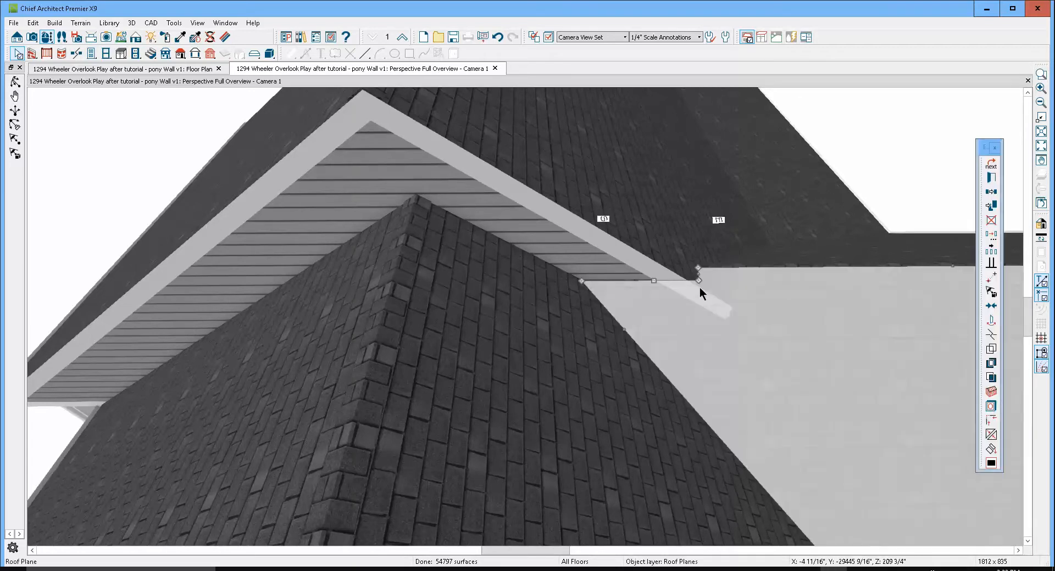
{"action": "key", "text": "Escape"}
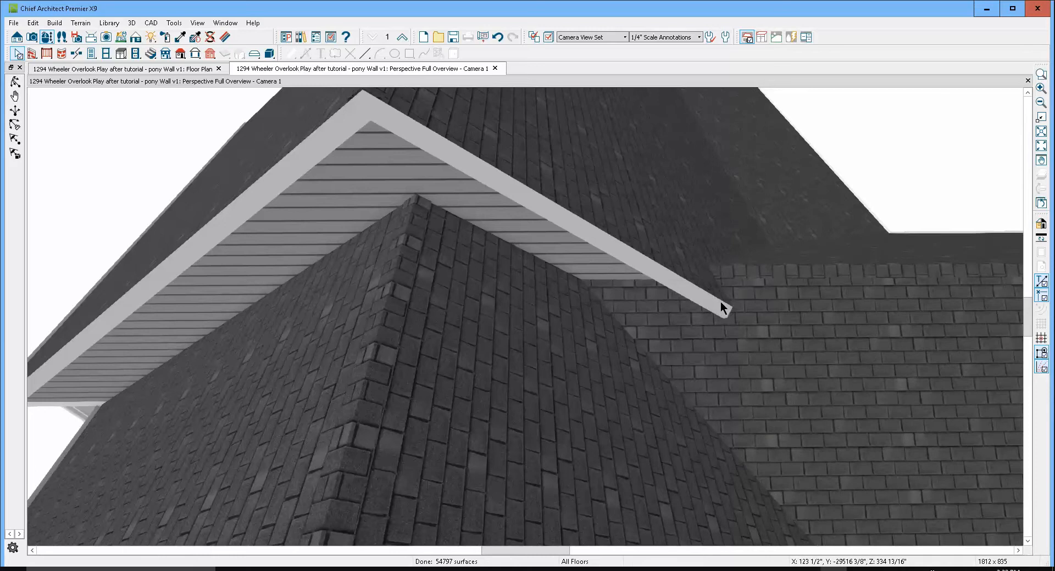
{"action": "left_click", "coordinate": [718, 293]}
{"action": "key", "text": "Escape"}
{"action": "left_click", "coordinate": [708, 279]}
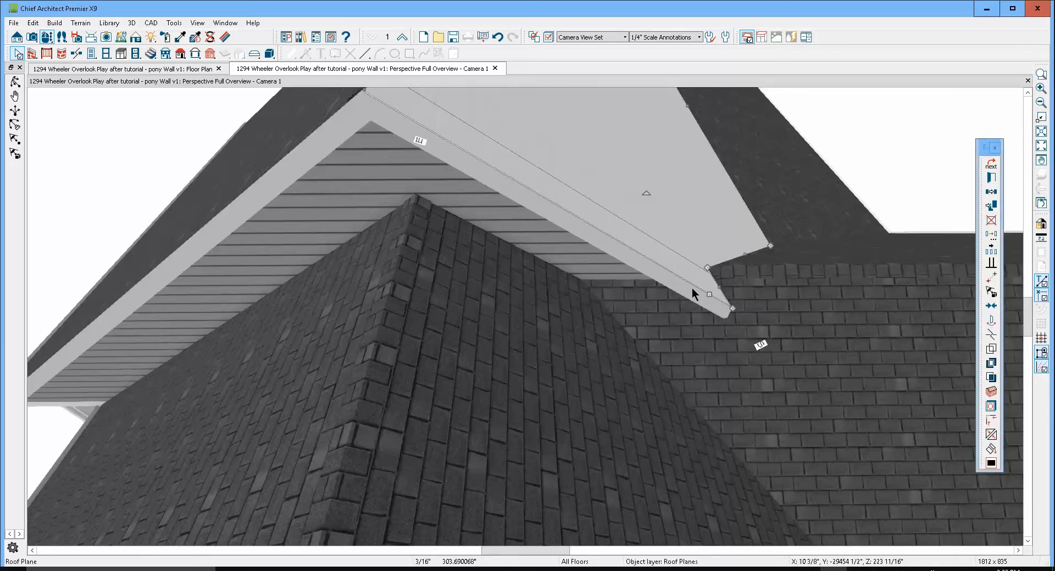
{"action": "left_click", "coordinate": [688, 292]}
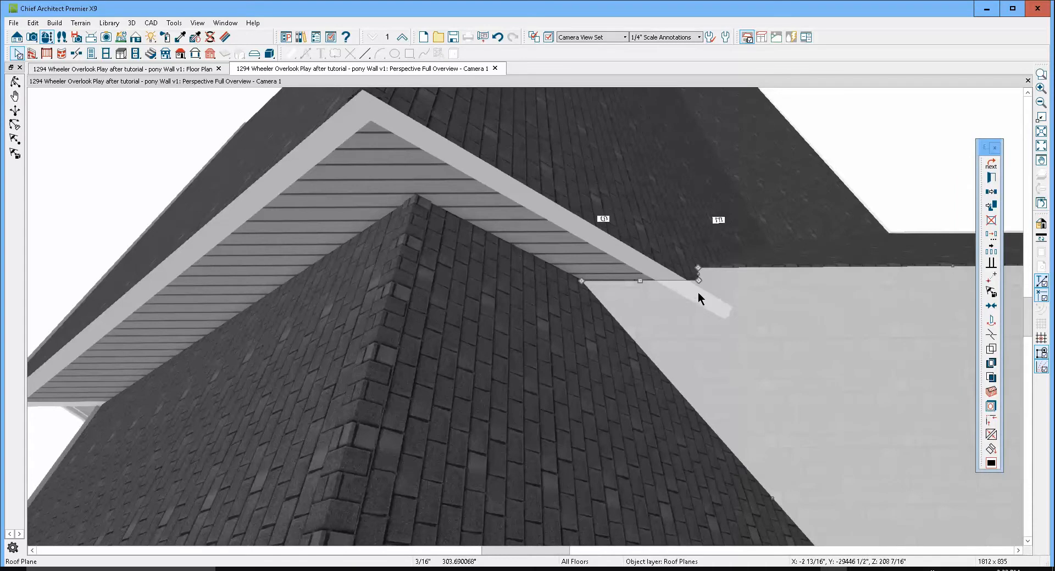
{"action": "key", "text": "Escape"}
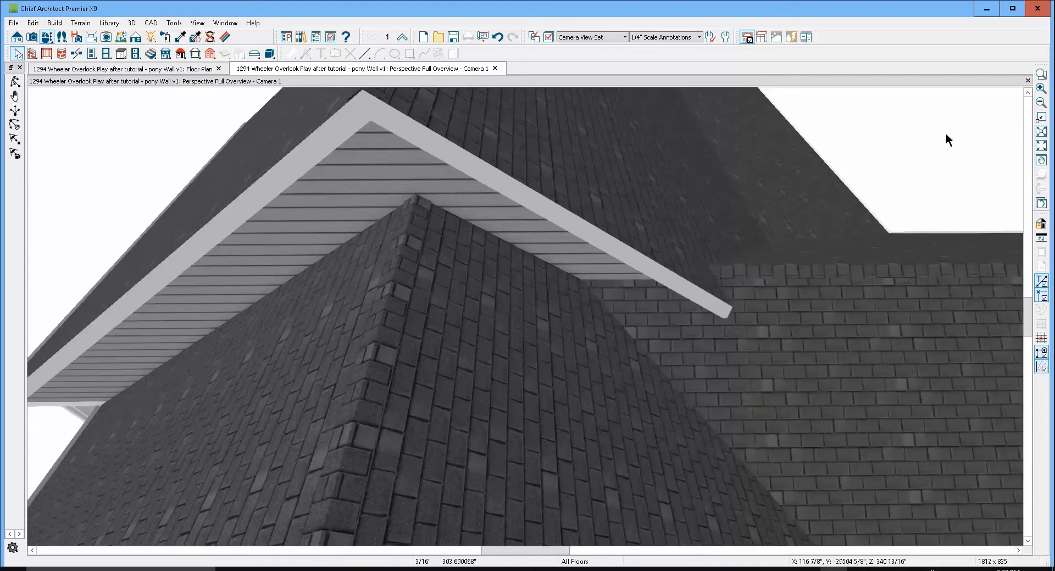
Step: In the floor plan, join the short angled edge of the rear main roof plane between laundry and office to the garage roof plane
{"action": "left_click", "coordinate": [1028, 81]}
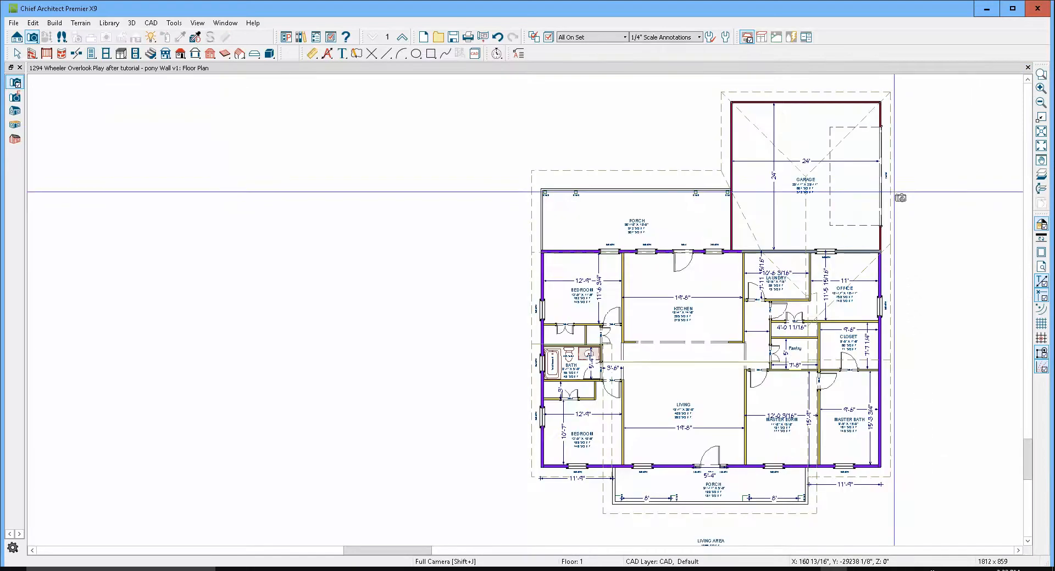
{"action": "key", "text": "space"}
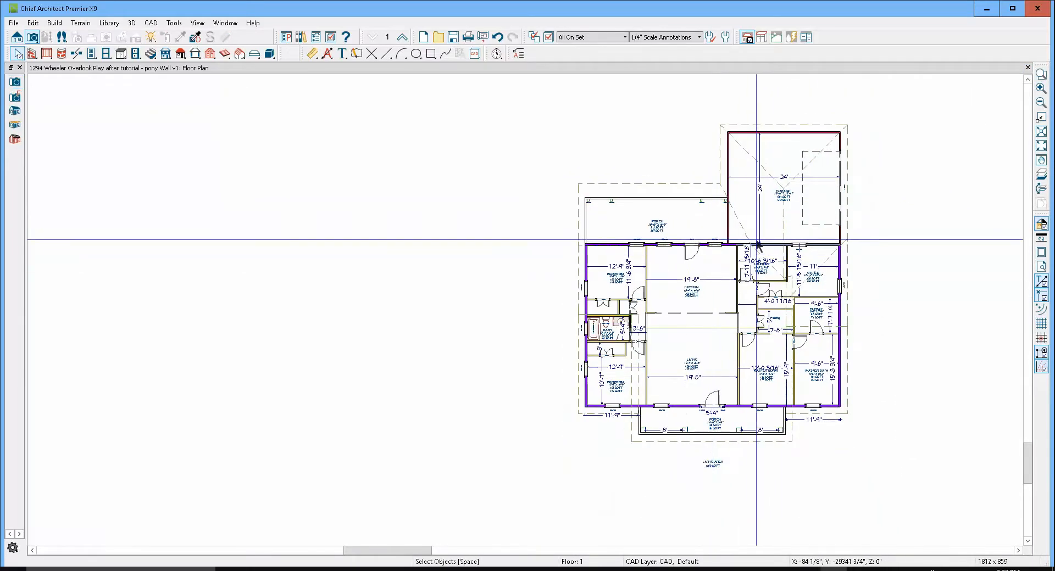
{"action": "scroll", "coordinate": [786, 269], "scroll_direction": "up", "scroll_amount": 5}
{"action": "scroll", "coordinate": [844, 330], "scroll_direction": "up", "scroll_amount": 6}
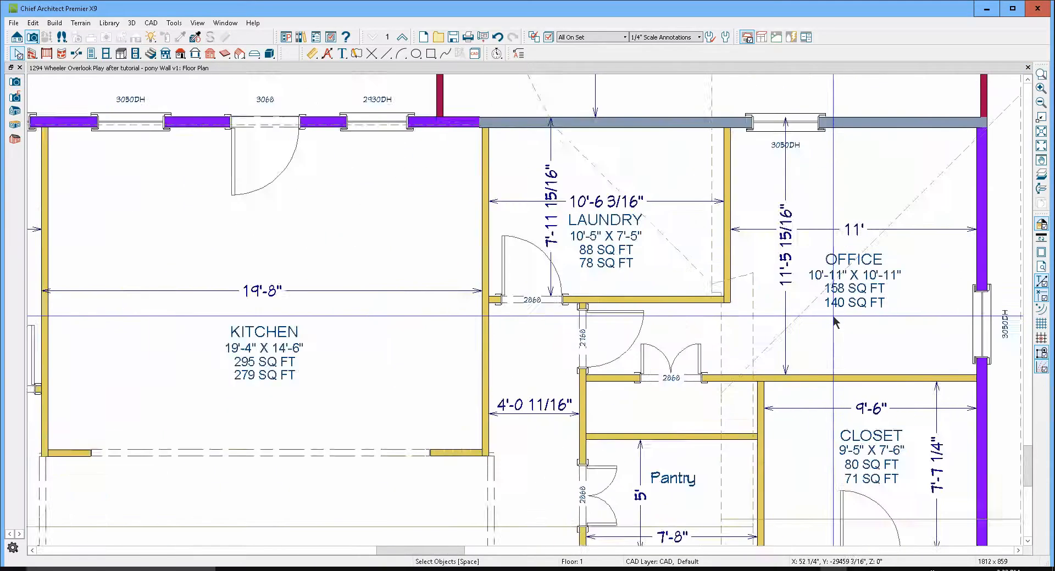
{"action": "scroll", "coordinate": [741, 275], "scroll_direction": "up", "scroll_amount": 1}
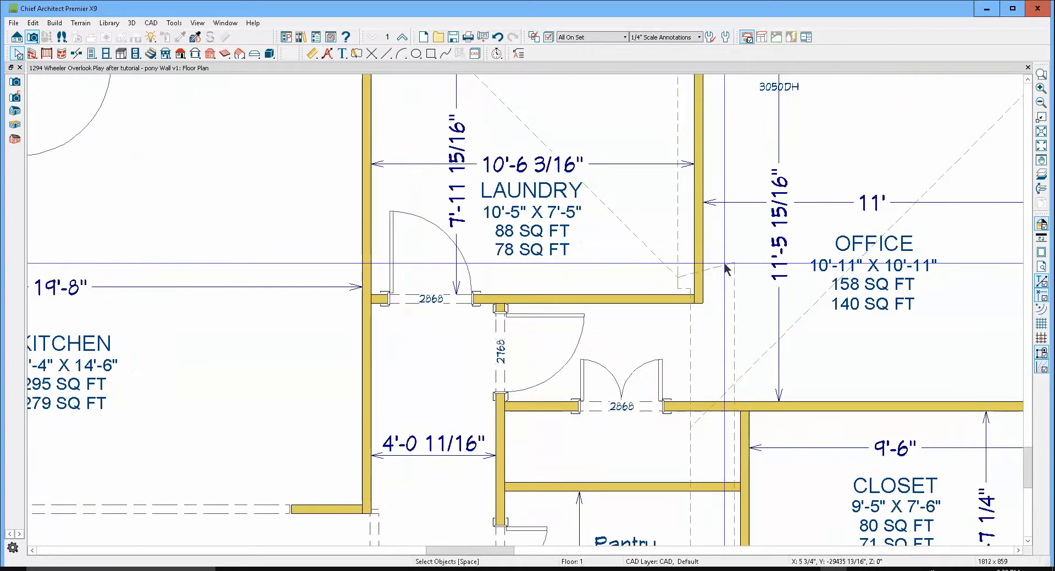
{"action": "scroll", "coordinate": [707, 289], "scroll_direction": "down", "scroll_amount": 5}
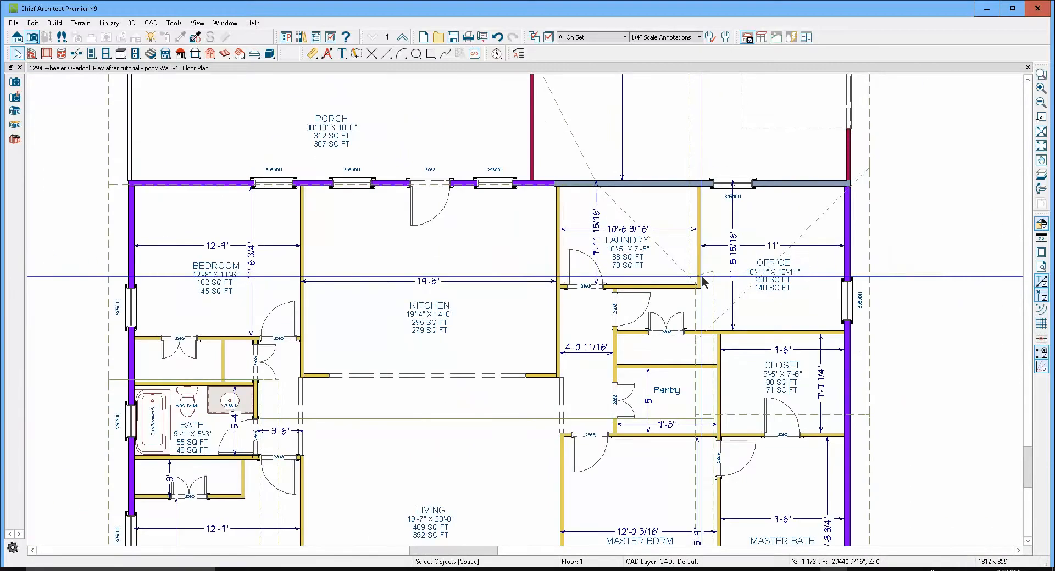
{"action": "left_click", "coordinate": [707, 271]}
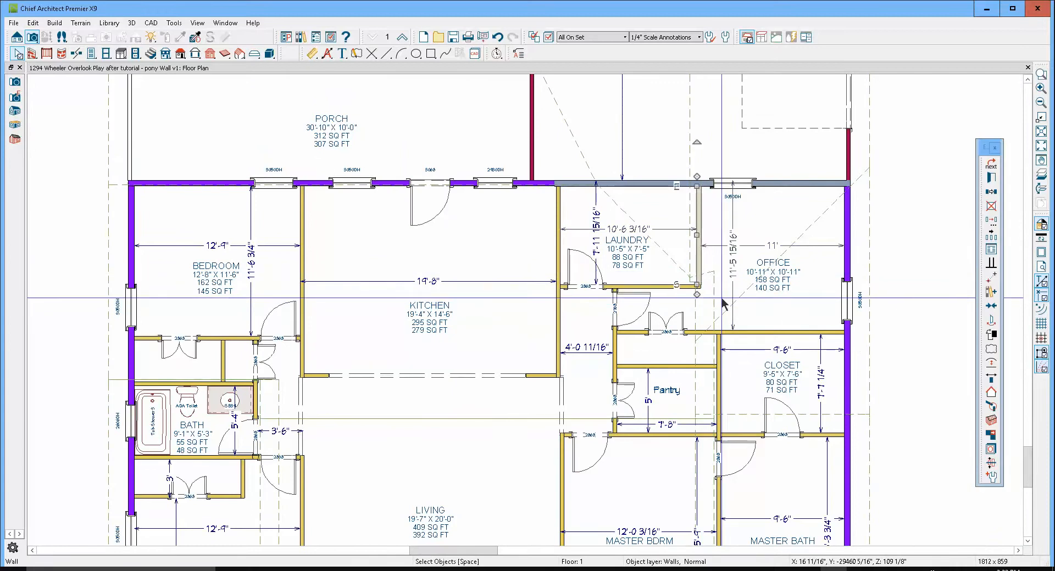
{"action": "left_click", "coordinate": [709, 277]}
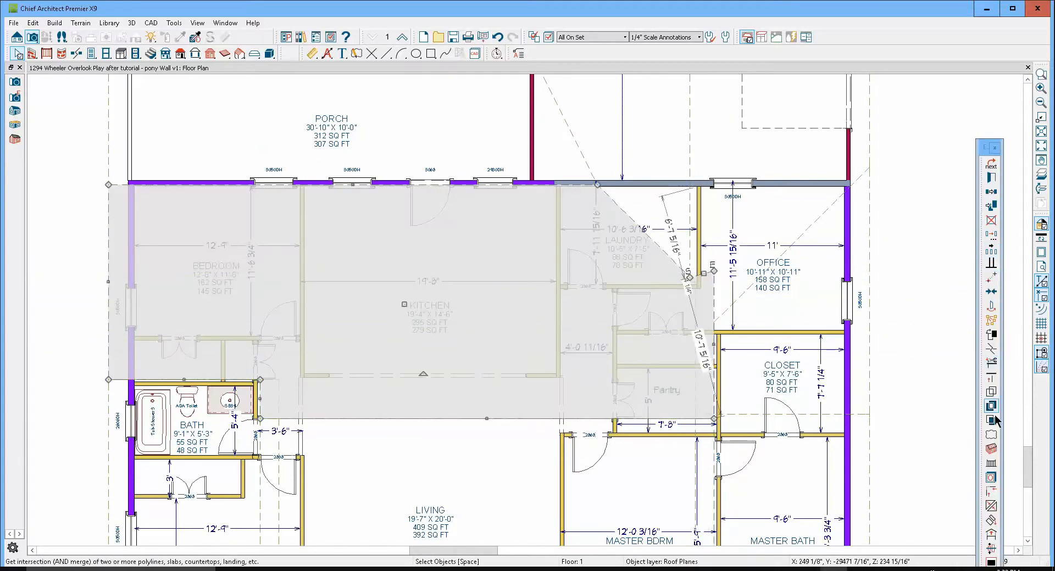
{"action": "left_click", "coordinate": [991, 505]}
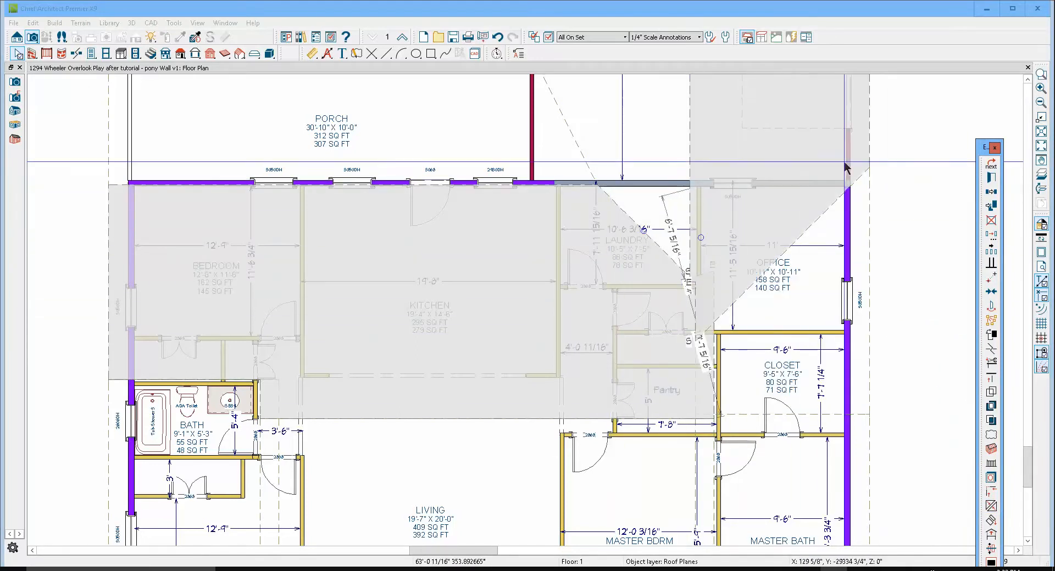
{"action": "left_click", "coordinate": [870, 136]}
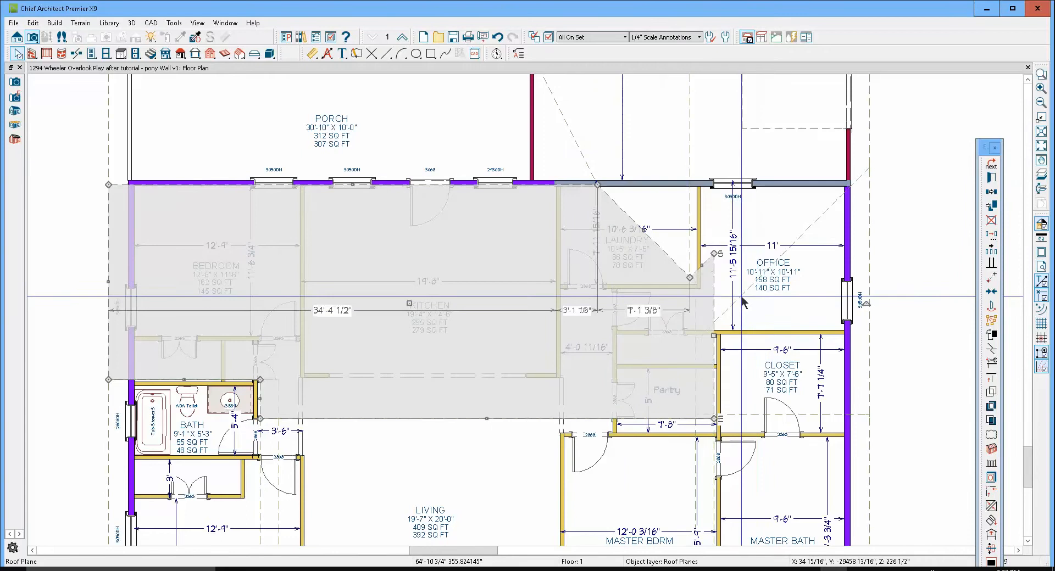
Step: Move the short notched edge of the garage roof plane beside the laundry wall up toward the valley corner
{"action": "scroll", "coordinate": [707, 268], "scroll_direction": "up", "scroll_amount": 1}
{"action": "scroll", "coordinate": [708, 269], "scroll_direction": "up", "scroll_amount": 6}
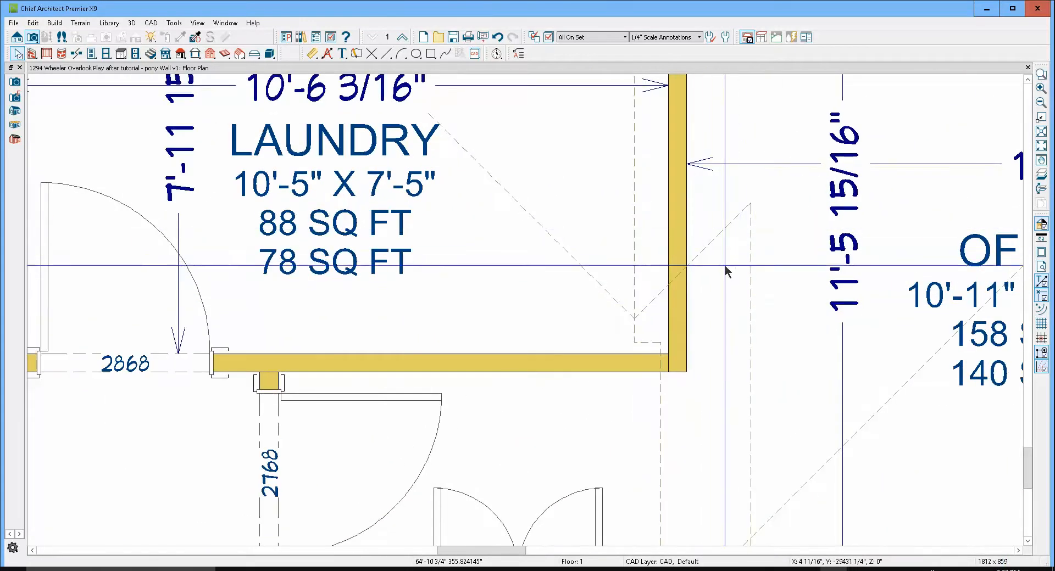
{"action": "left_click", "coordinate": [646, 346]}
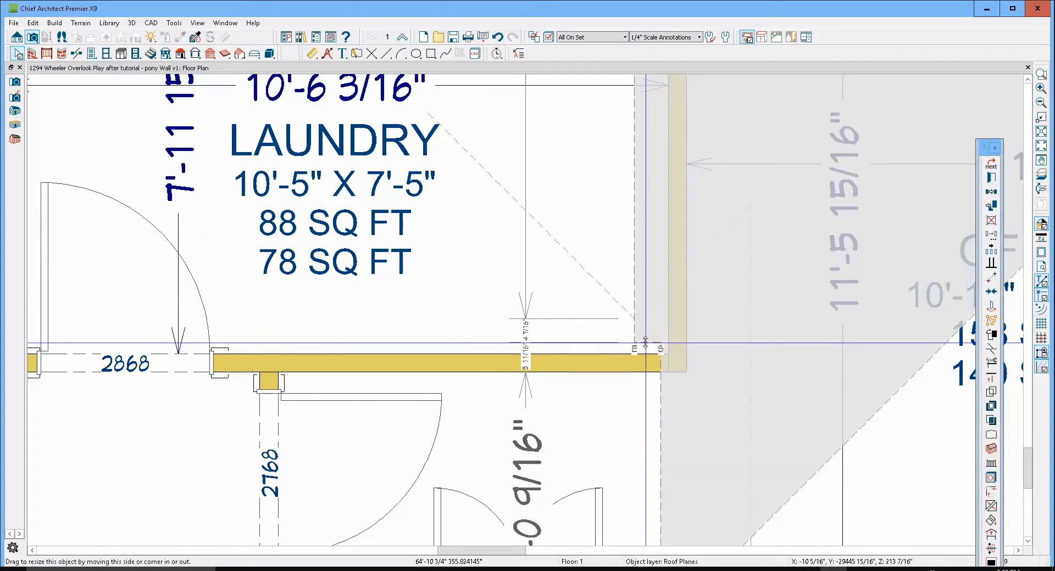
{"action": "left_click_drag", "start_coordinate": [646, 343], "coordinate": [661, 294]}
{"action": "key", "text": "Escape"}
Step: Create a perspective overview of the whole house and examine the roof junction between the main gable, side gable and garage
{"action": "scroll", "coordinate": [680, 307], "scroll_direction": "down", "scroll_amount": 2}
{"action": "scroll", "coordinate": [680, 308], "scroll_direction": "down", "scroll_amount": 5}
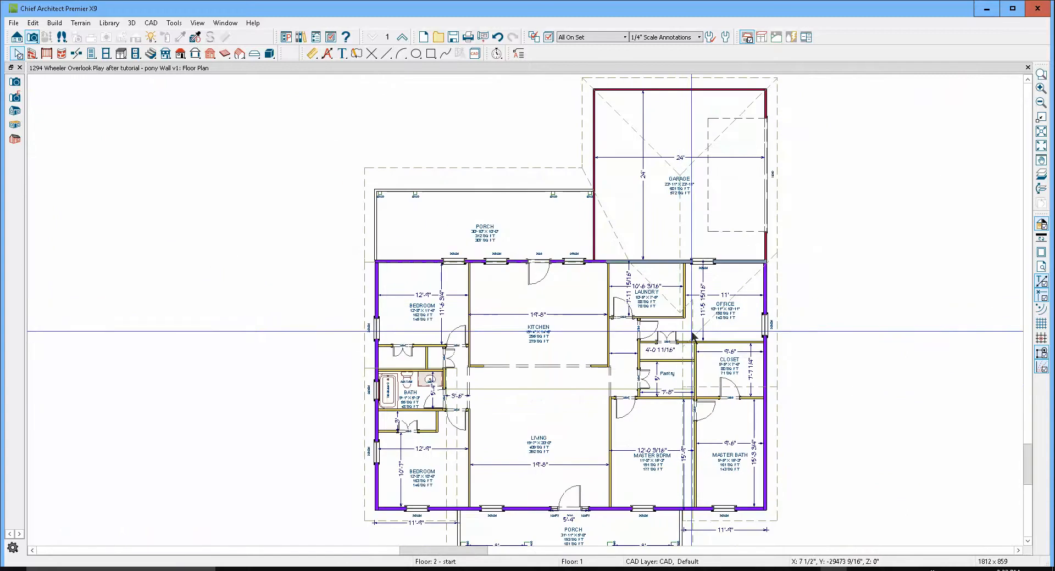
{"action": "scroll", "coordinate": [687, 336], "scroll_direction": "down", "scroll_amount": 1}
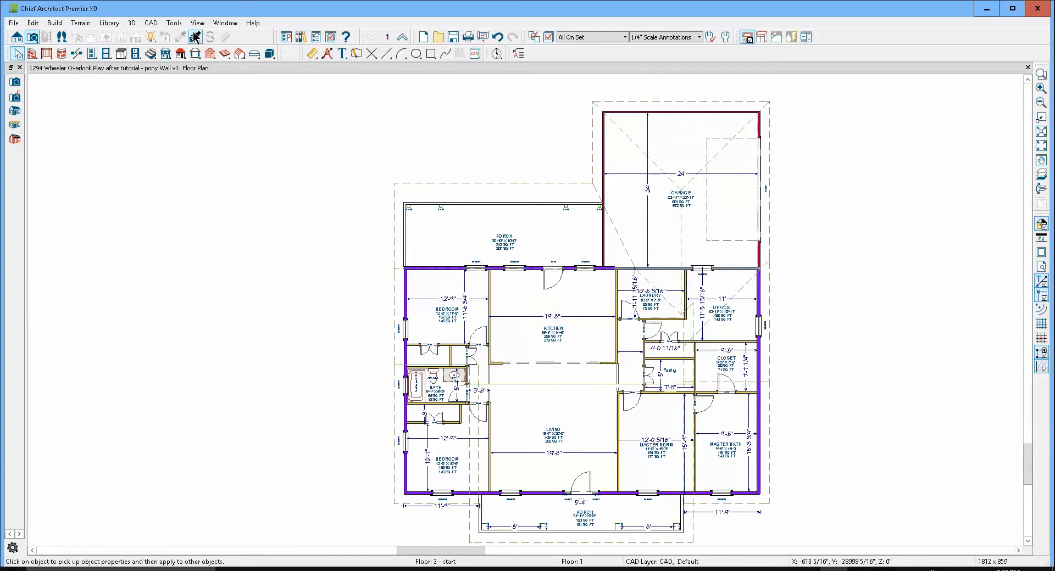
{"action": "left_click", "coordinate": [34, 39]}
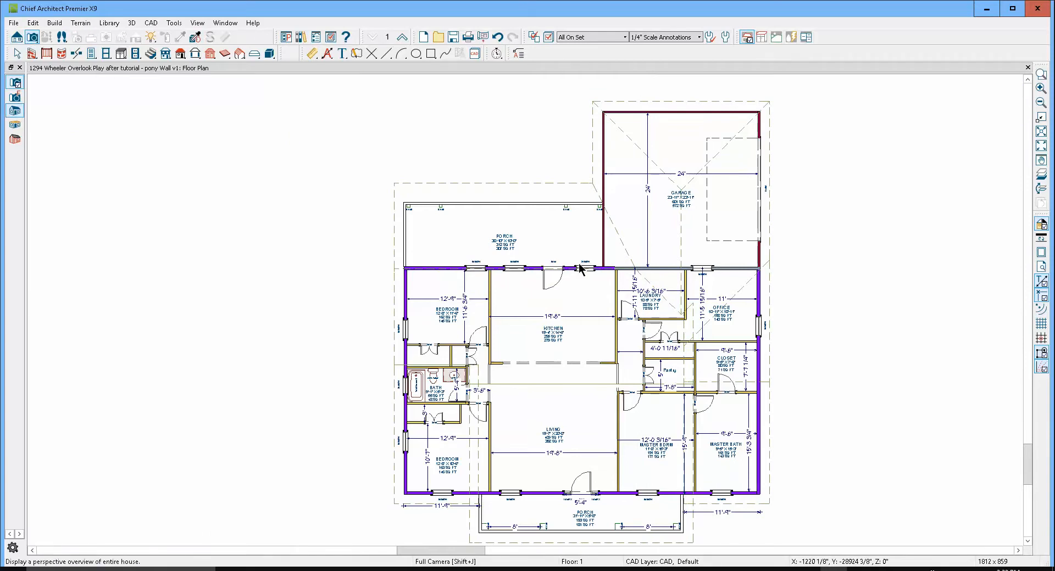
{"action": "left_click_drag", "start_coordinate": [648, 316], "coordinate": [454, 308]}
{"action": "scroll", "coordinate": [537, 297], "scroll_direction": "up", "scroll_amount": 3}
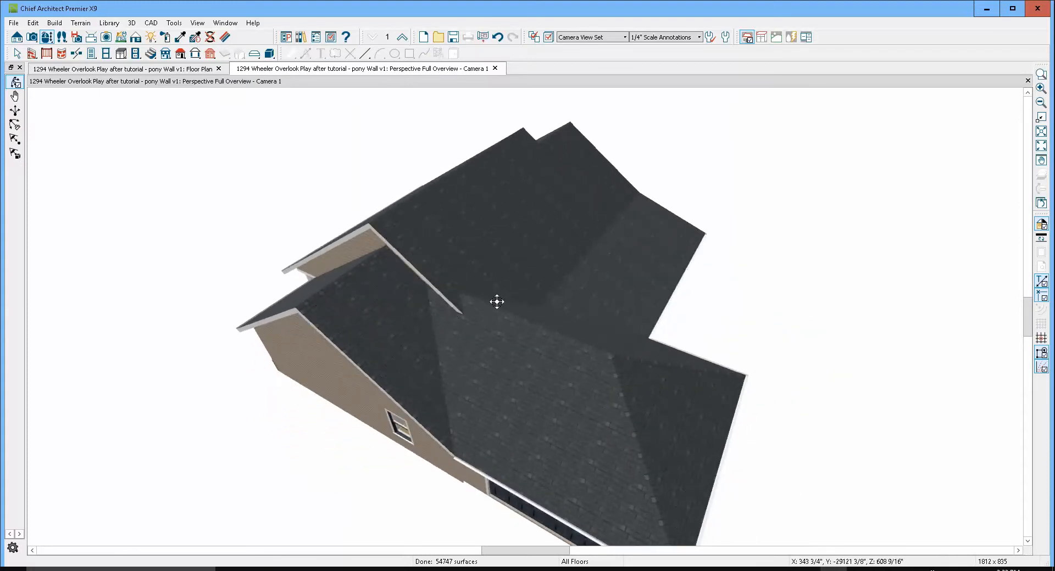
{"action": "left_click_drag", "start_coordinate": [460, 346], "coordinate": [456, 286]}
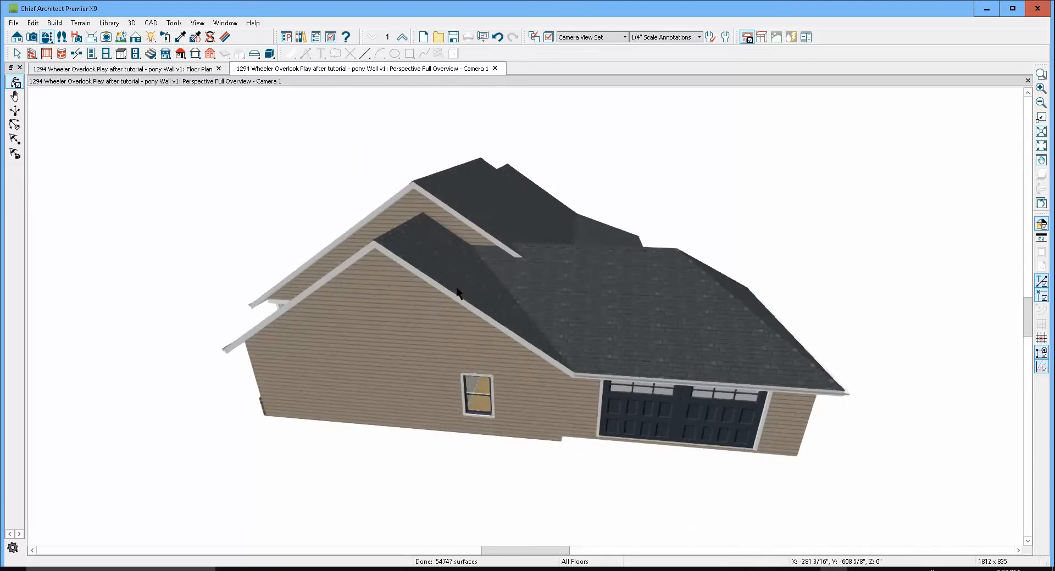
{"action": "key", "text": "space"}
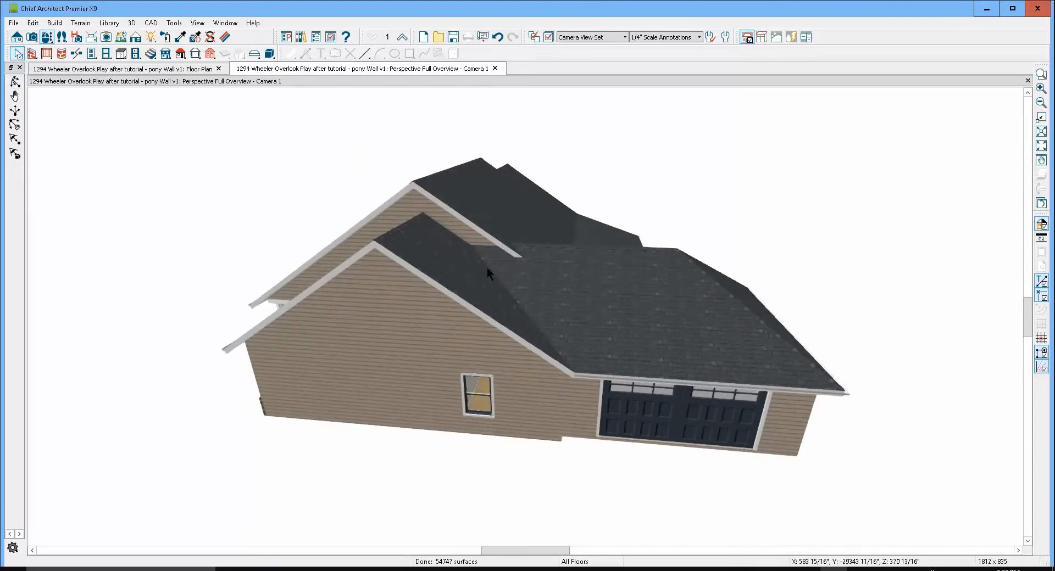